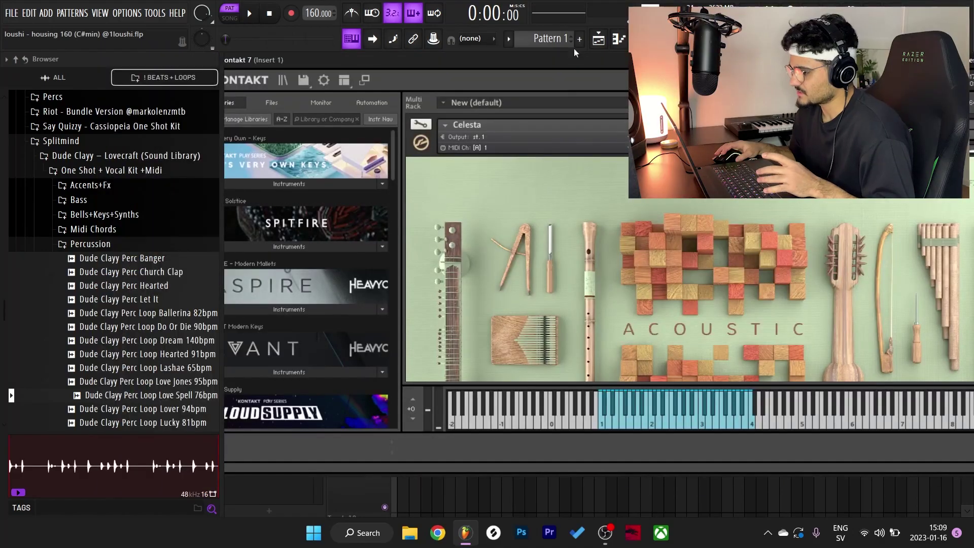
# Step: Reposition the Kontakt 7 window and look over its loaded Celesta instrument
pyautogui.moveTo(574, 55); pyautogui.dragTo(570, 67)
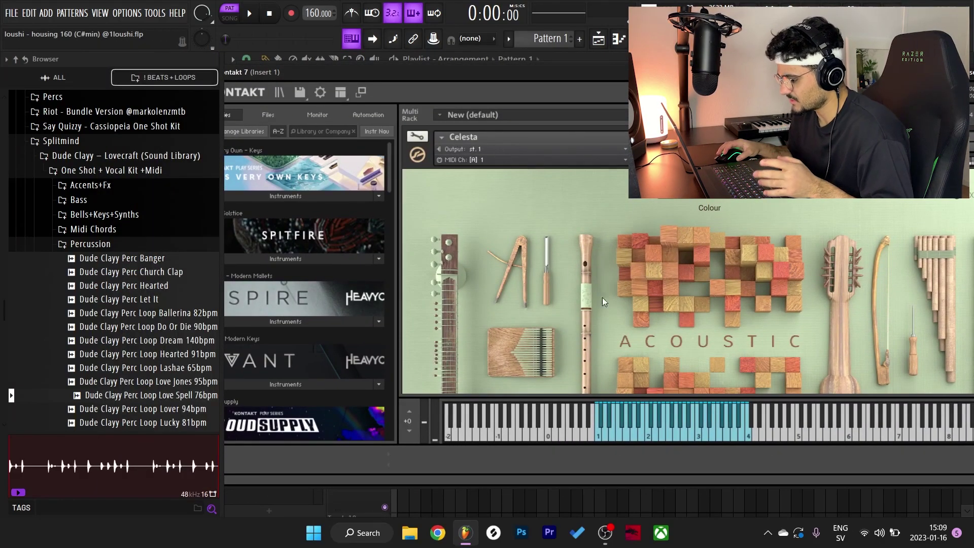
pyautogui.scroll(-1, 639, 301)
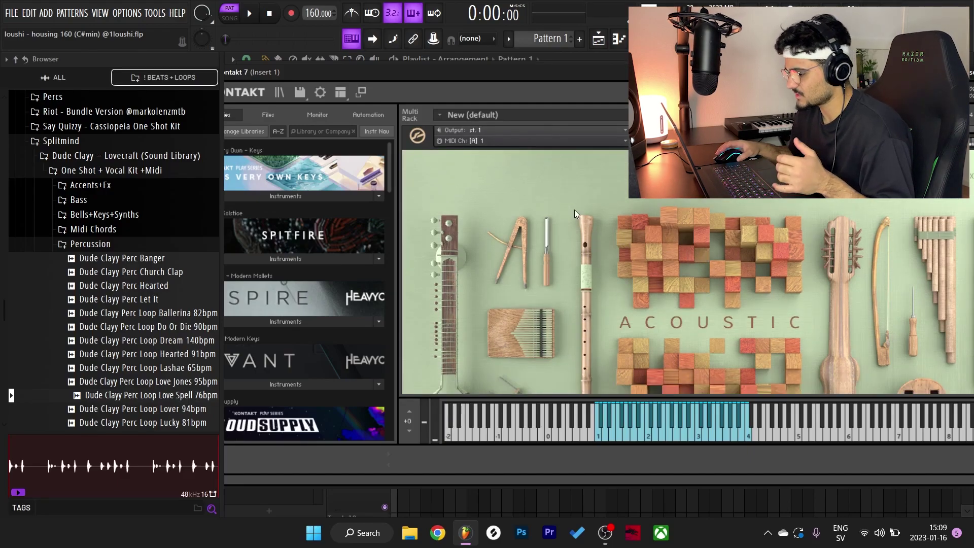
pyautogui.scroll(-1, 713, 243)
pyautogui.scroll(-1, 713, 243)
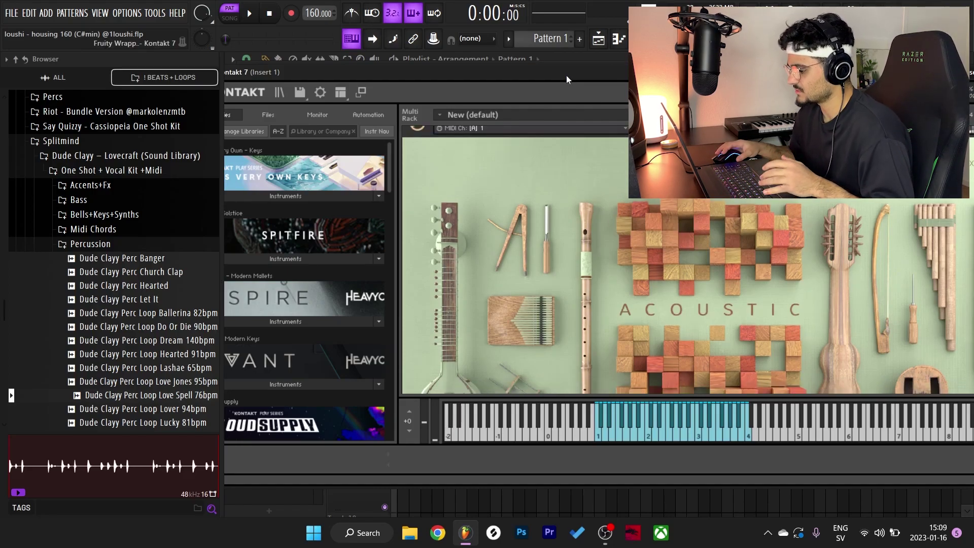
# Step: Open the piano roll of the Kontakt 7 channel and audition its pattern
pyautogui.moveTo(558, 76); pyautogui.dragTo(562, 148)
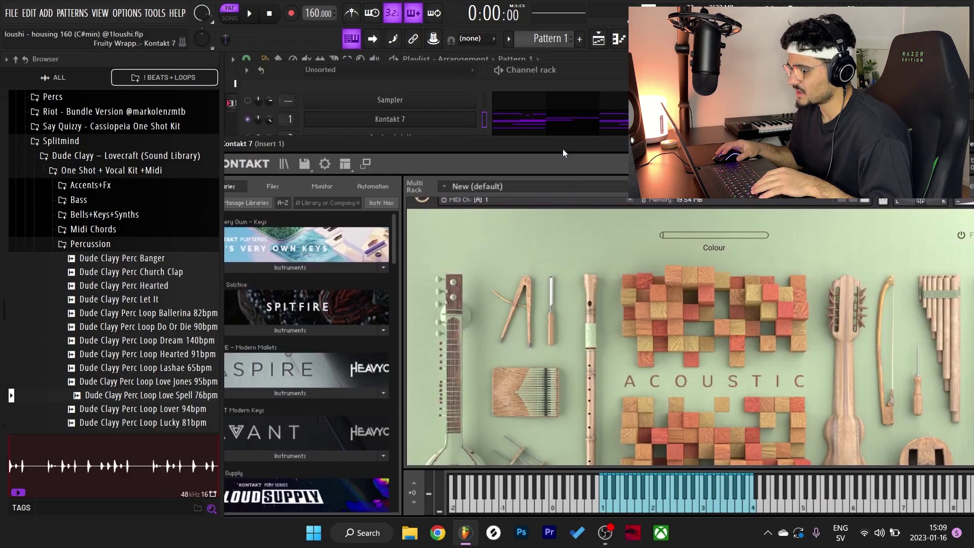
pyautogui.click(544, 129)
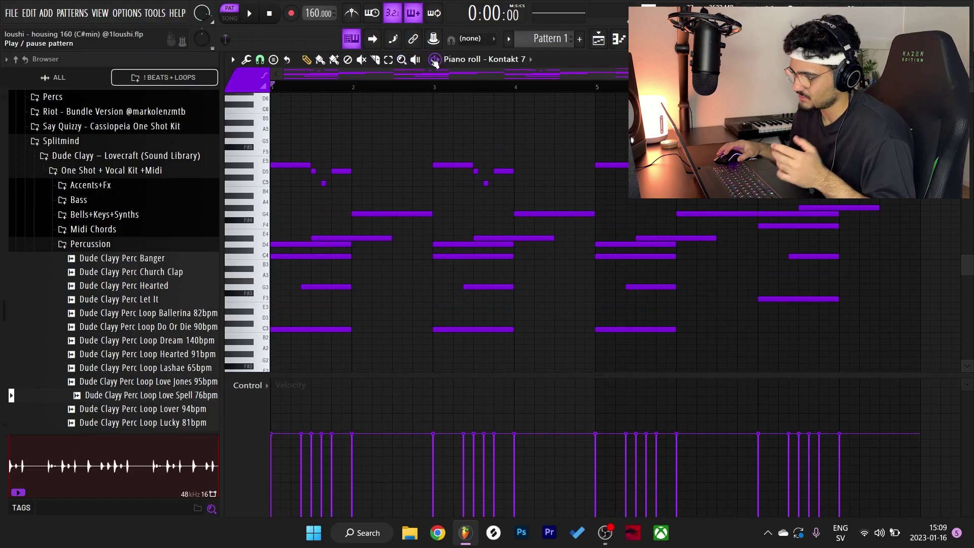
pyautogui.click(436, 62)
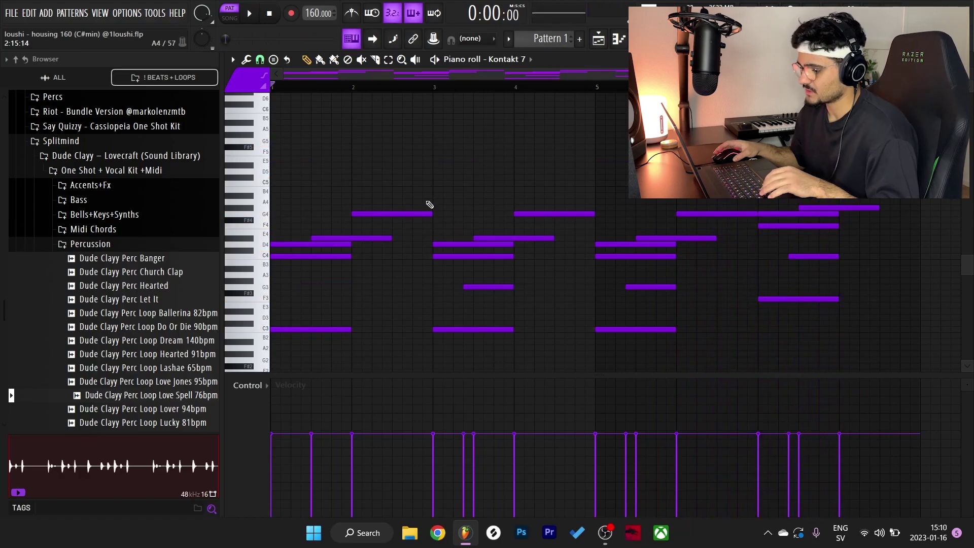
# Step: Mark the opening C3, C4 and D4 chord and the following E4 and G4 notes in bars 1–2, and play them
pyautogui.moveTo(273, 205); pyautogui.dragTo(299, 359)
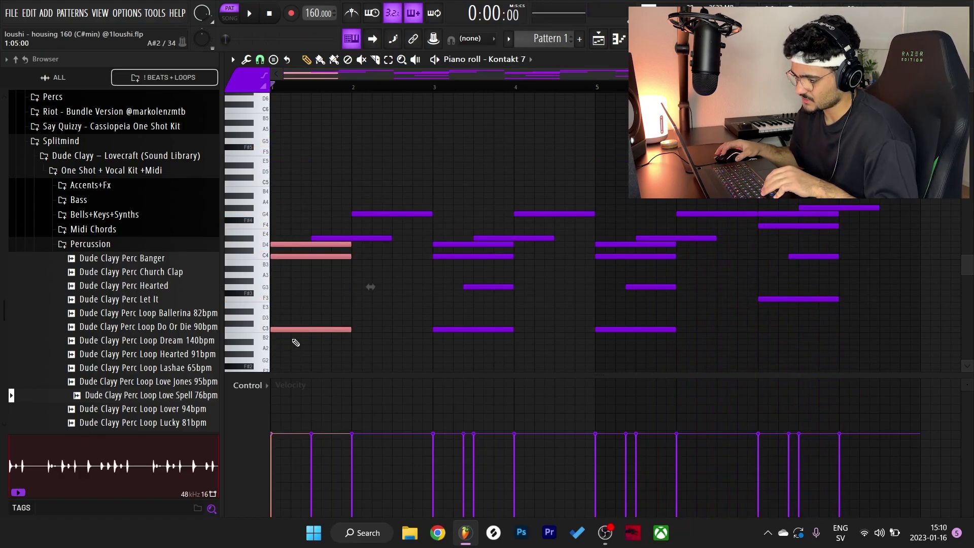
pyautogui.moveTo(371, 252); pyautogui.dragTo(393, 200)
pyautogui.keyDown('ctrl'); pyautogui.click(425, 170); pyautogui.keyUp('ctrl')
pyautogui.press('space')
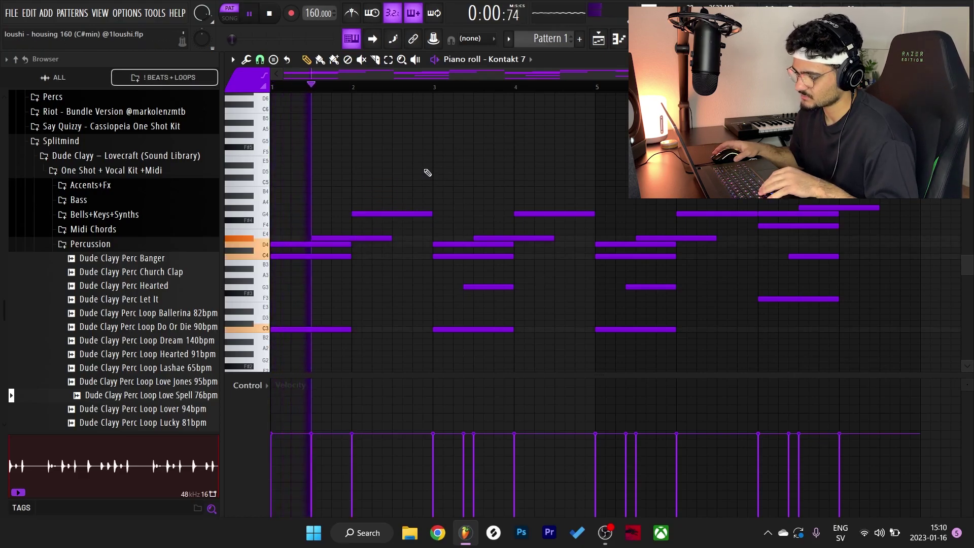
pyautogui.press('space')
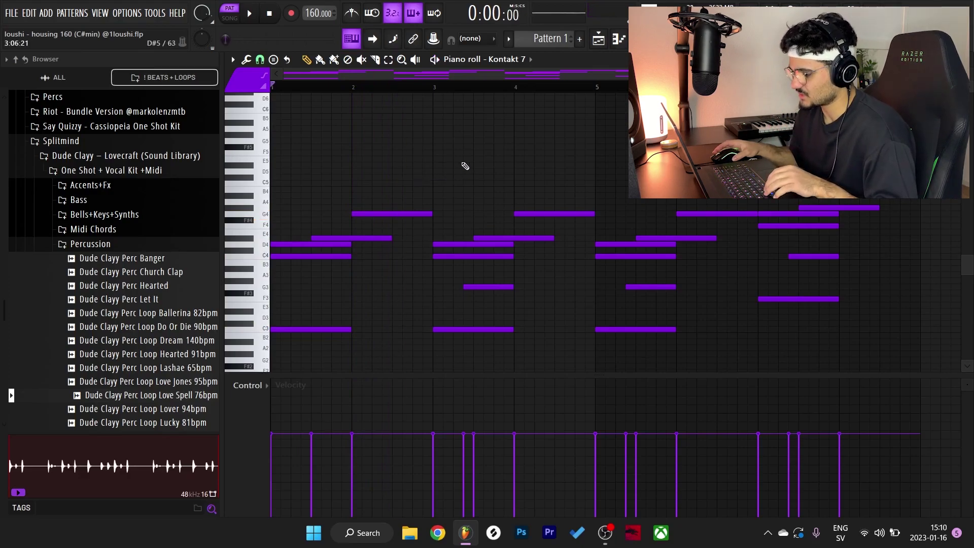
# Step: Replace the notes in bars 3–4 with a copy of the phrase from bars 1–2, and play the pattern
pyautogui.moveTo(531, 186); pyautogui.dragTo(474, 348)
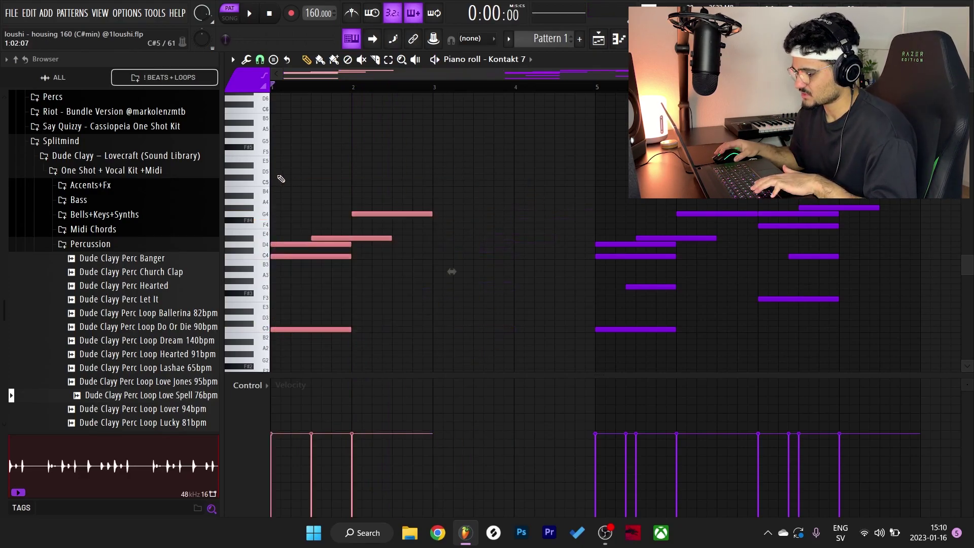
pyautogui.press('space')
pyautogui.keyDown('ctrl'); pyautogui.click(593, 156); pyautogui.keyUp('ctrl')
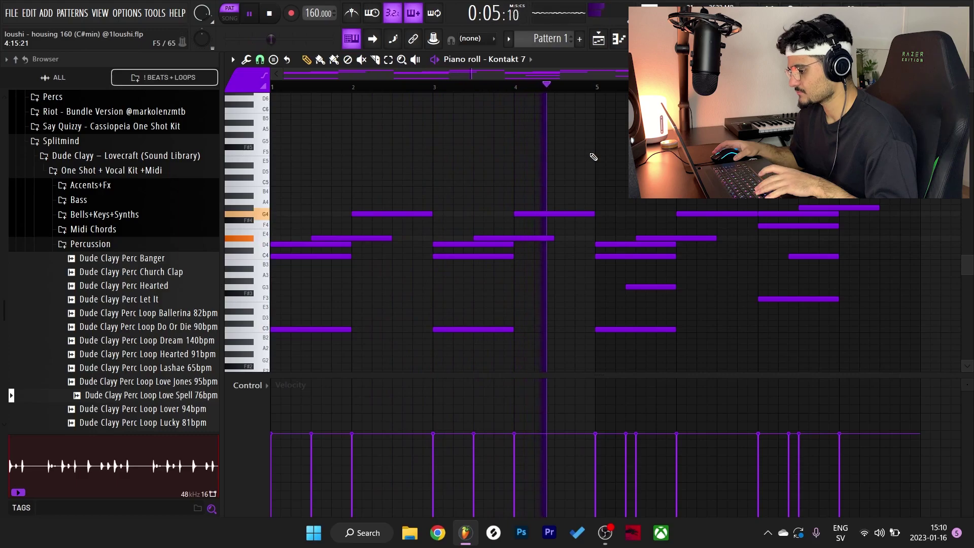
pyautogui.press('space')
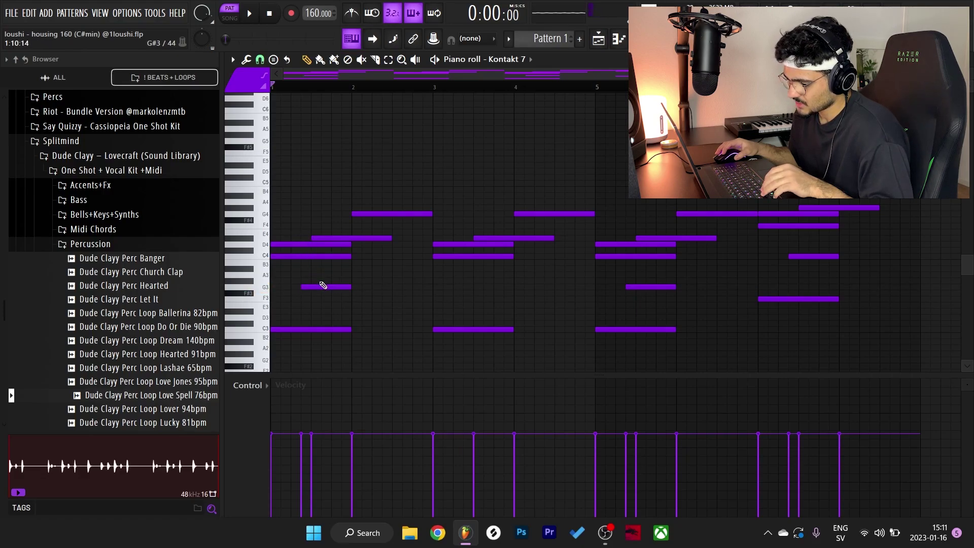
# Step: Try the G3 note in bar 1 slightly earlier and audition the pattern
pyautogui.click(322, 285)
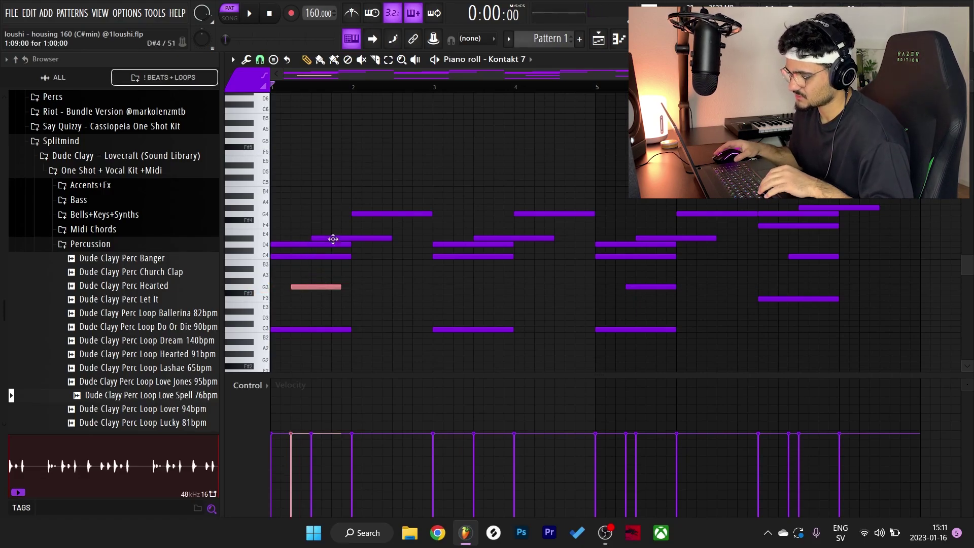
pyautogui.press('space')
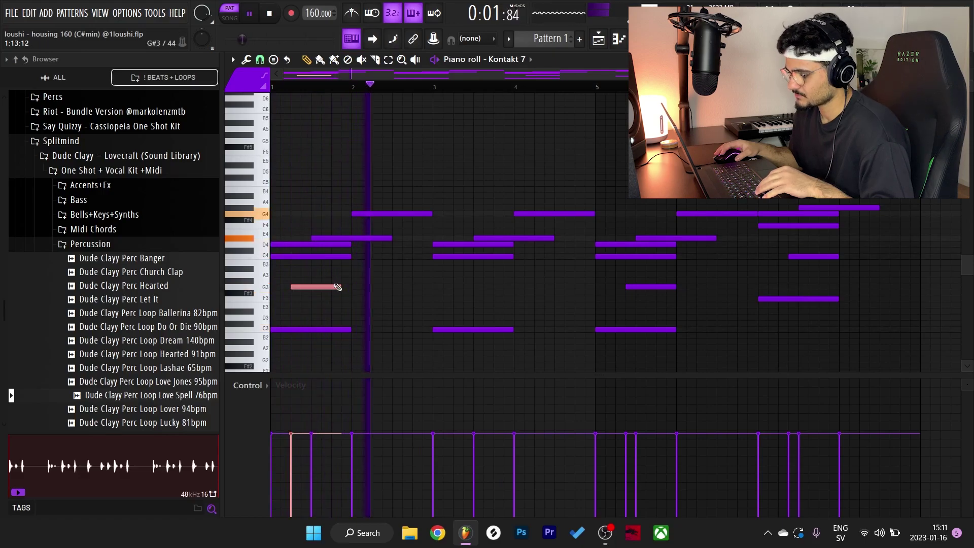
pyautogui.press('space')
pyautogui.press('space')
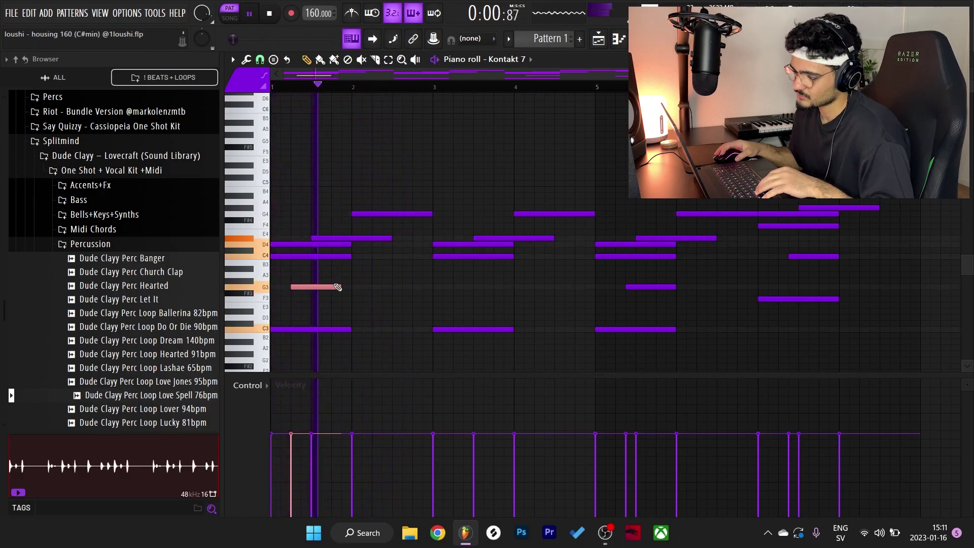
pyautogui.press('space')
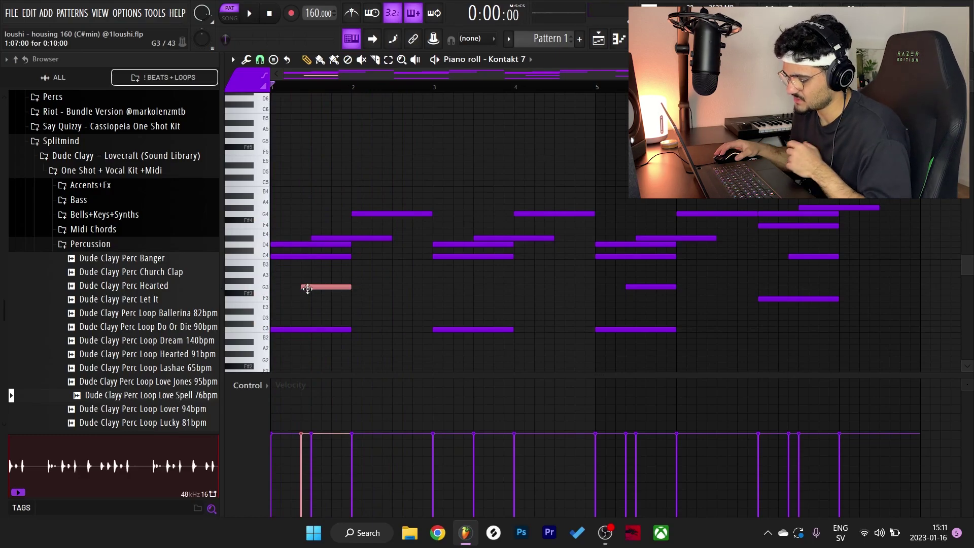
# Step: Copy the G3 note from bar 1 to the same spot in bar 3 while playing the pattern
pyautogui.press('space')
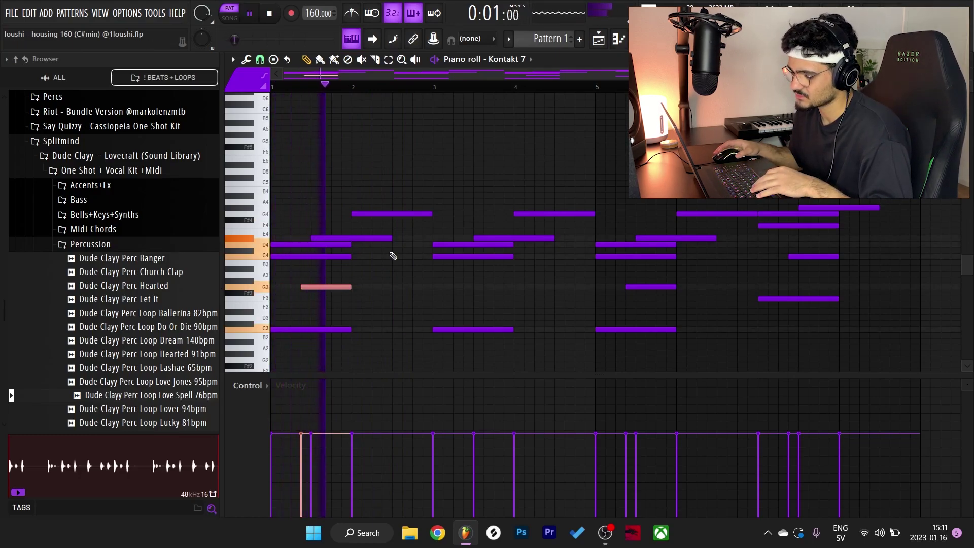
pyautogui.moveTo(328, 287)
pyautogui.keyDown('shift'); pyautogui.mouseDown()
pyautogui.moveTo(500, 296)
pyautogui.moveTo(490, 298)
pyautogui.mouseUp(); pyautogui.keyUp('shift')
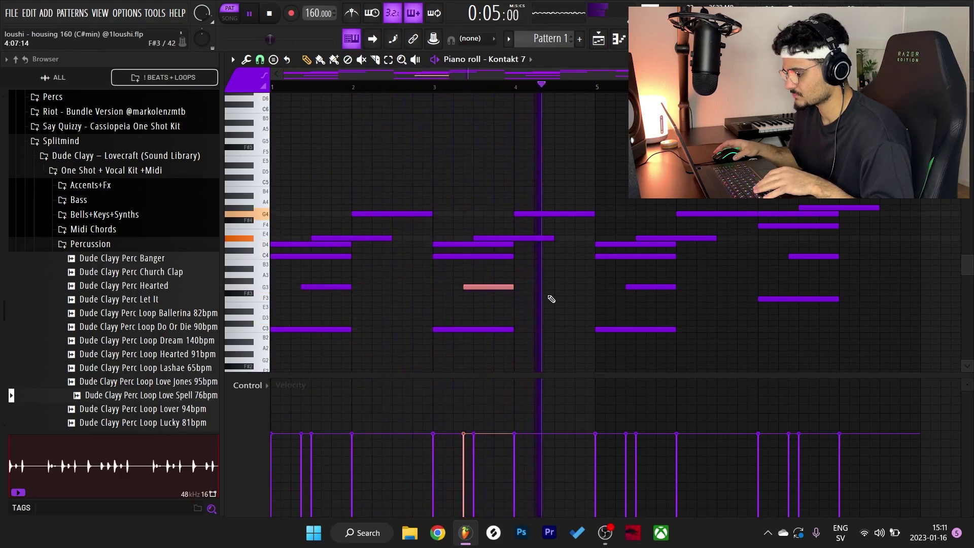
pyautogui.press('space')
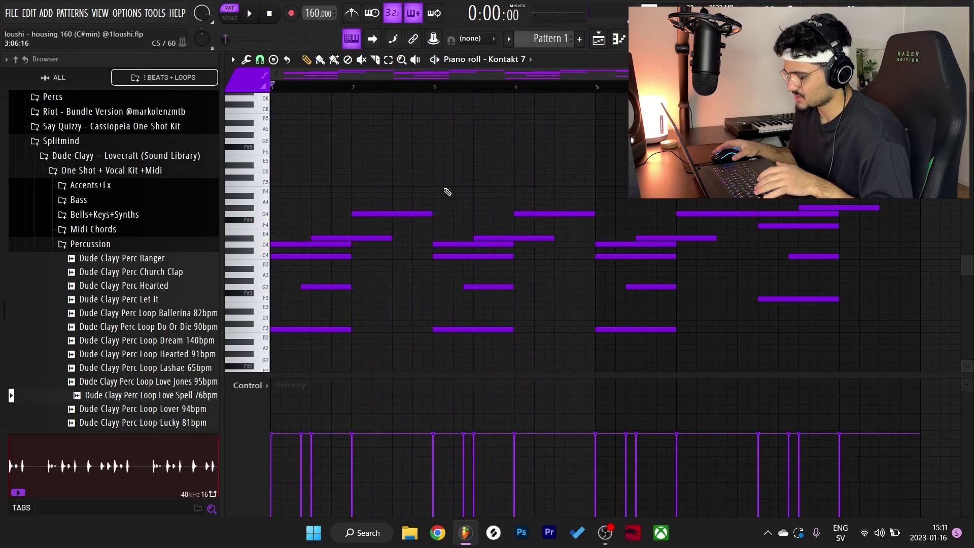
# Step: Select the final phrase starting at bar 7 and transpose it down five semitones to compare it with the earlier phrases
pyautogui.moveTo(272, 192); pyautogui.dragTo(538, 355)
pyautogui.moveTo(619, 149); pyautogui.dragTo(315, 195)
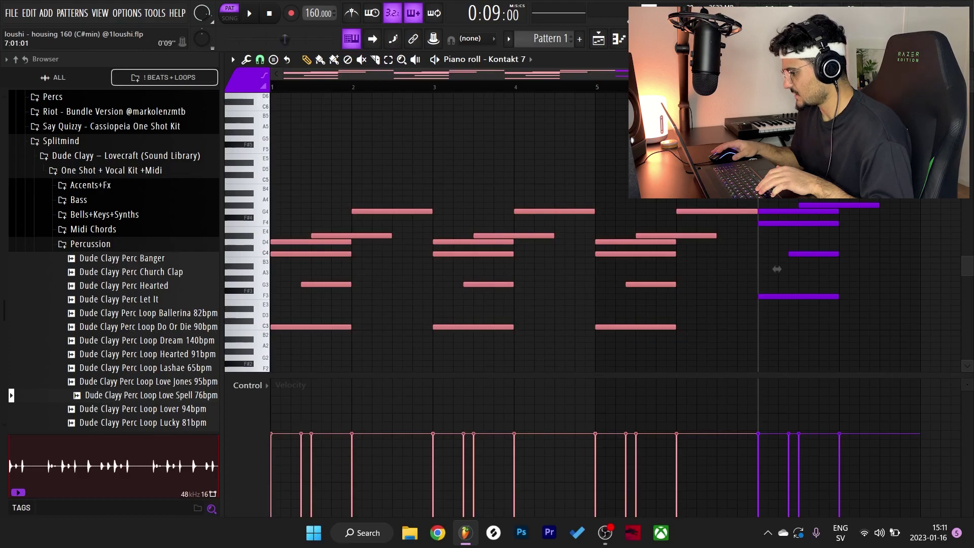
pyautogui.moveTo(862, 328); pyautogui.dragTo(799, 201)
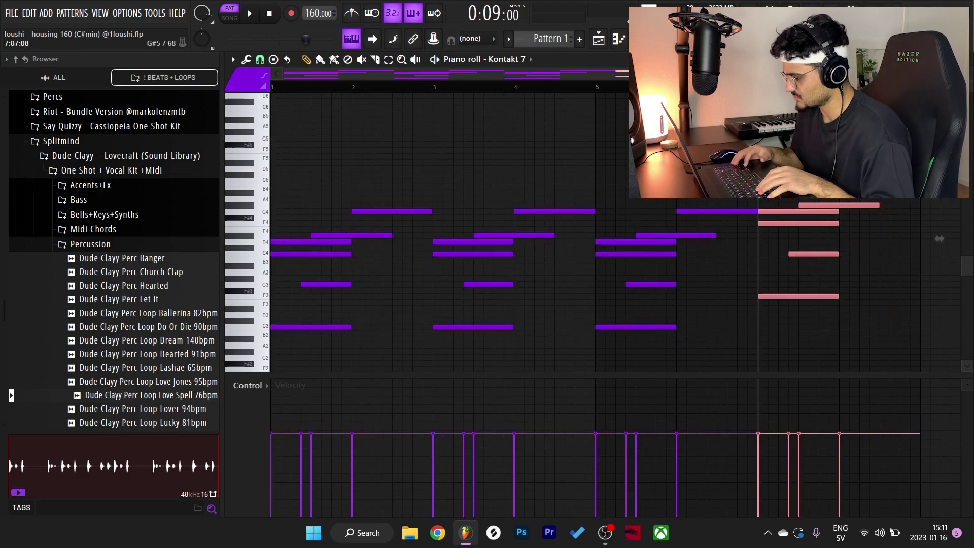
pyautogui.hotkey('shift', 'Down')
pyautogui.hotkey('shift', 'Down')
pyautogui.hotkey('shift', 'Down')
pyautogui.hotkey('shift', 'Down')
pyautogui.hotkey('shift', 'Down')
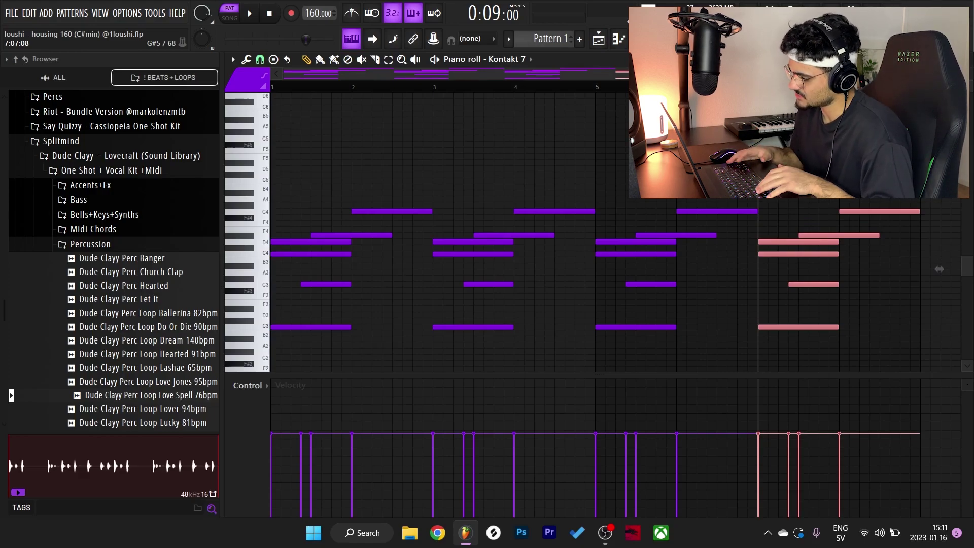
# Step: Transpose the final phrase back up five semitones and play the pattern
pyautogui.hotkey('shift', 'Up')
pyautogui.hotkey('shift', 'Up')
pyautogui.hotkey('shift', 'Up')
pyautogui.hotkey('shift', 'Up')
pyautogui.hotkey('shift', 'Up')
pyautogui.press('space')
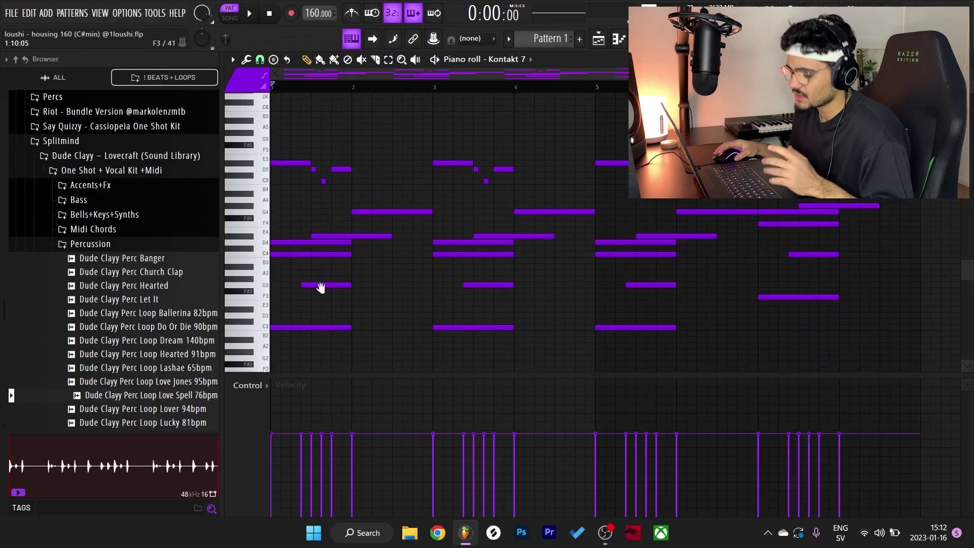
# Step: Examine the pattern's layers by selecting the lower chord notes, and the upper melody notes in bar 1
pyautogui.scroll(-1, 327, 244)
pyautogui.moveTo(306, 200); pyautogui.dragTo(771, 374)
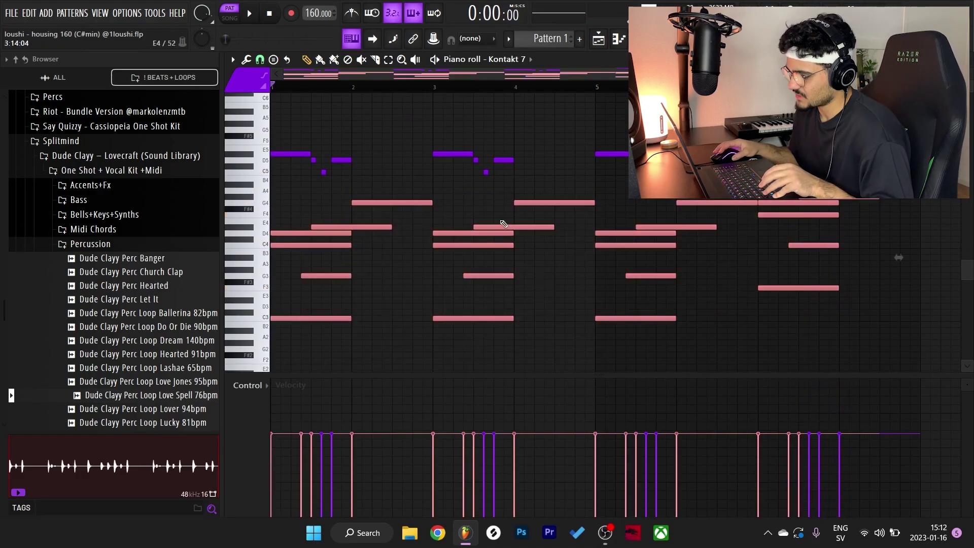
pyautogui.moveTo(518, 187); pyautogui.dragTo(304, 135)
pyautogui.moveTo(366, 186); pyautogui.dragTo(303, 152)
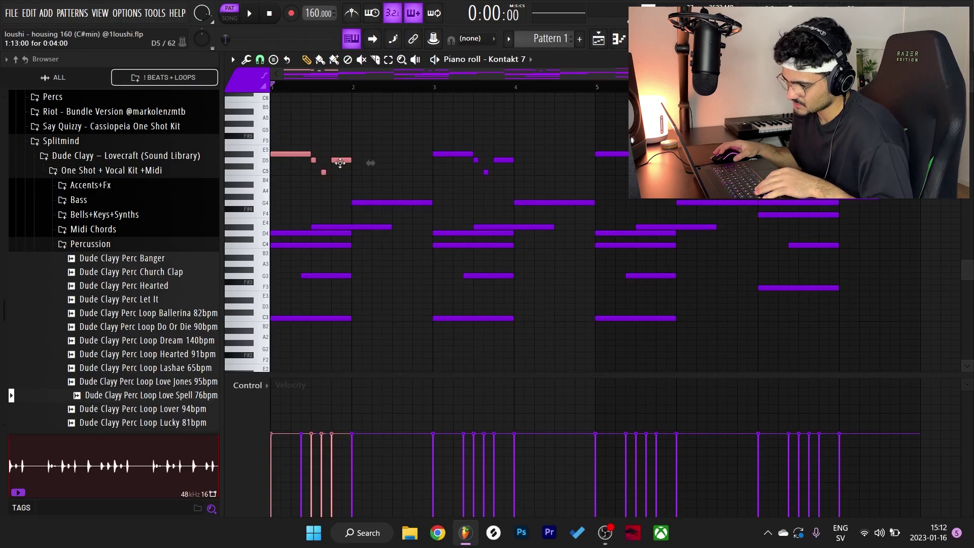
pyautogui.click(336, 194)
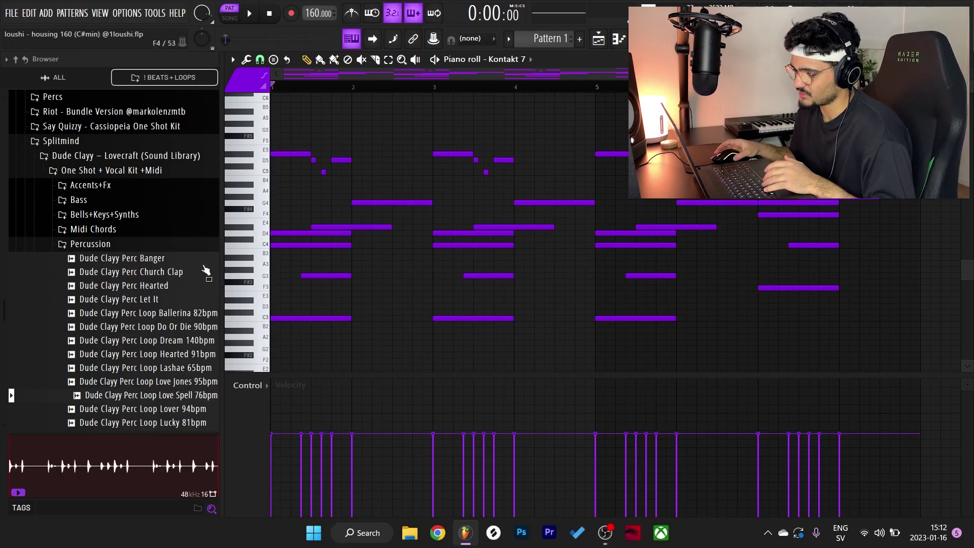
# Step: Play the full pattern with chords and melody, following it through the final phrase at bars 7–8
pyautogui.press('space')
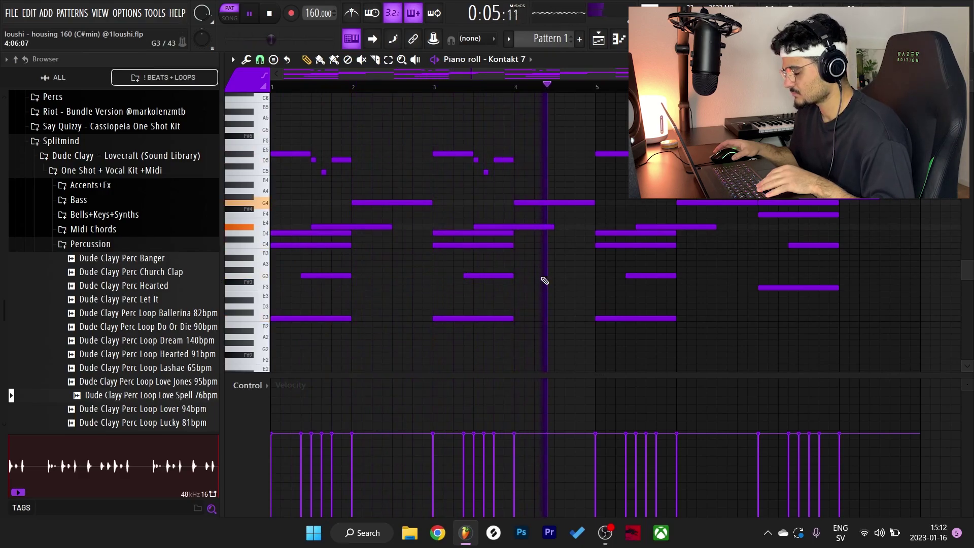
pyautogui.moveTo(826, 305)
pyautogui.mouseDown()
pyautogui.moveTo(542, 300)
pyautogui.moveTo(511, 321)
pyautogui.mouseUp()
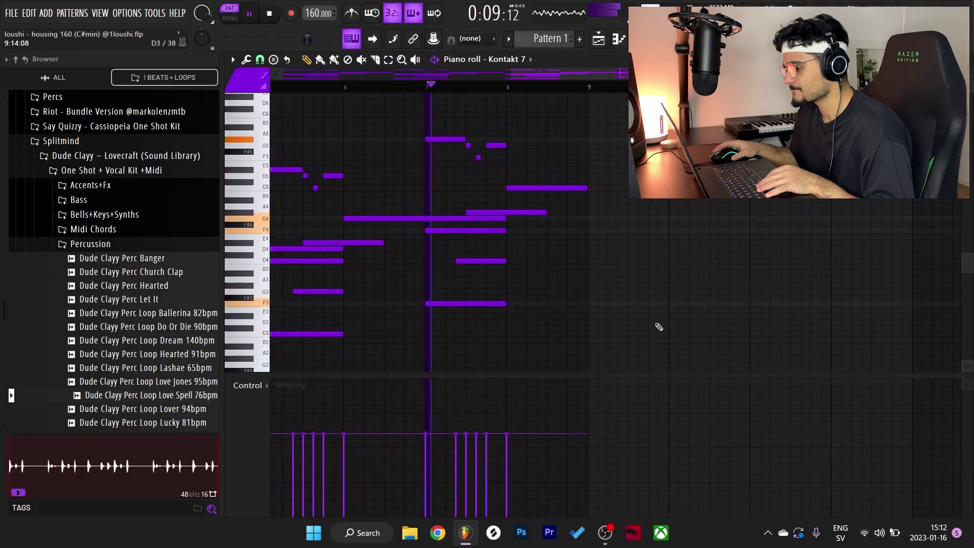
pyautogui.press('space')
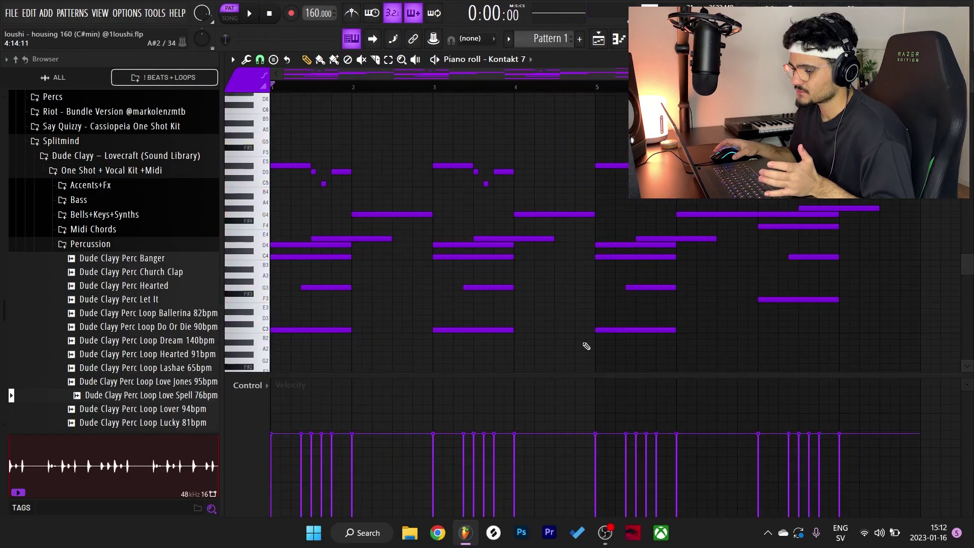
# Step: Point out the opening chord, the E4 and G4 notes, the G3 note and the bar 1 melody by box-selecting each group
pyautogui.moveTo(291, 237); pyautogui.dragTo(273, 362)
pyautogui.moveTo(364, 246); pyautogui.dragTo(373, 214)
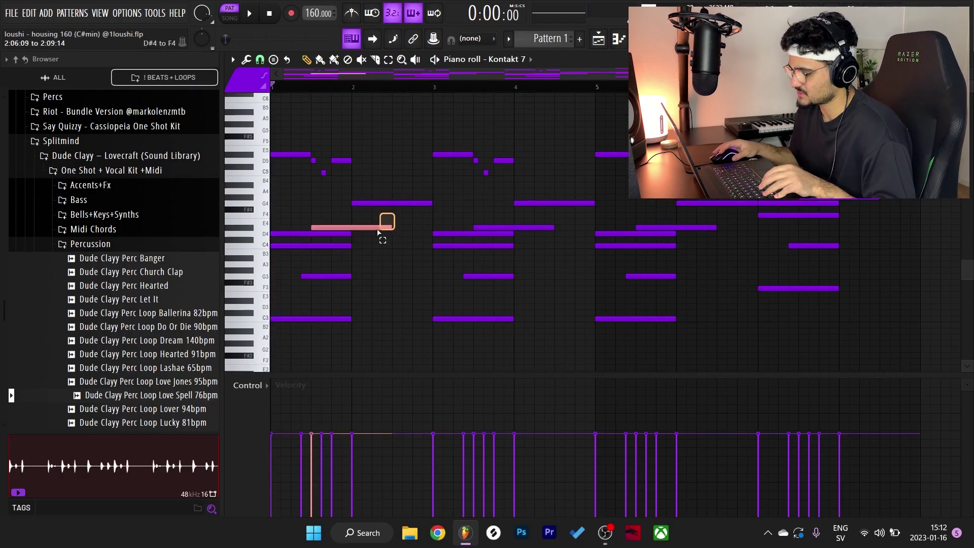
pyautogui.click(391, 204)
pyautogui.moveTo(319, 281); pyautogui.dragTo(320, 288)
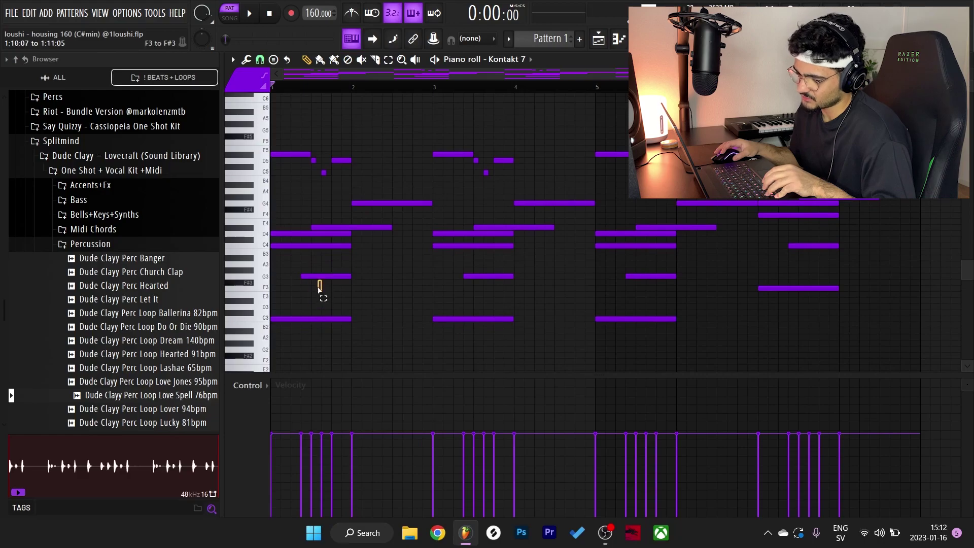
pyautogui.moveTo(350, 190); pyautogui.dragTo(262, 128)
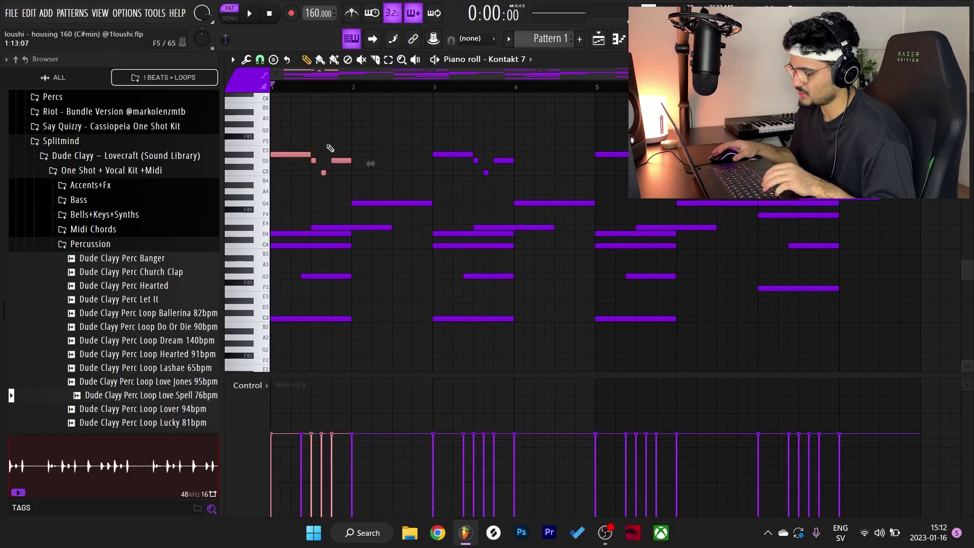
# Step: Open the mixer and inspect the SoundShifter and soothe2 effects on Insert 1, closing the plugin window
pyautogui.press('F9')
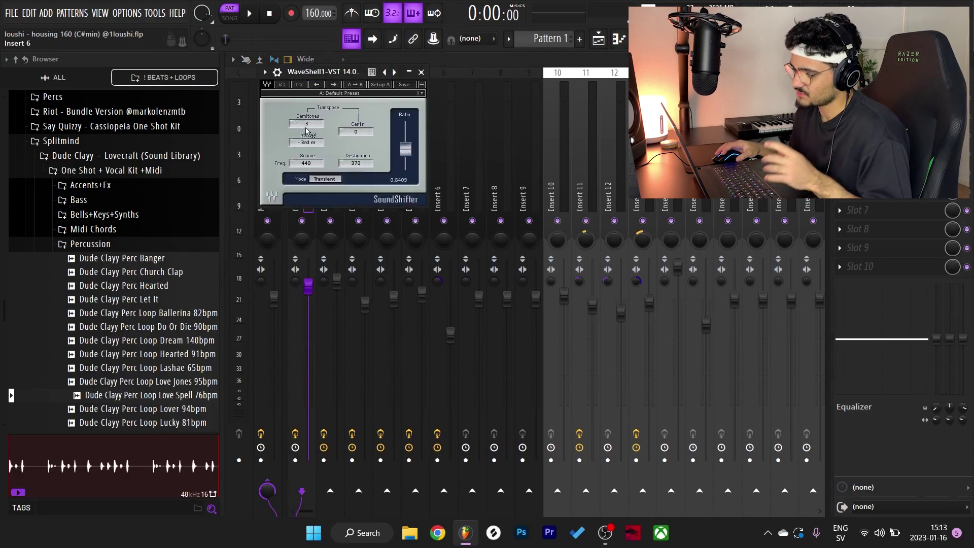
pyautogui.click(968, 97)
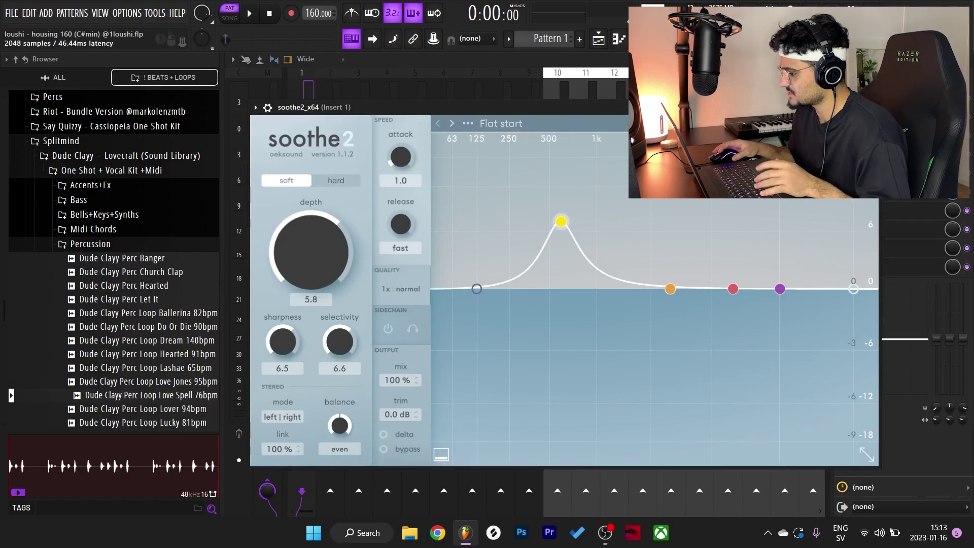
pyautogui.press('Escape')
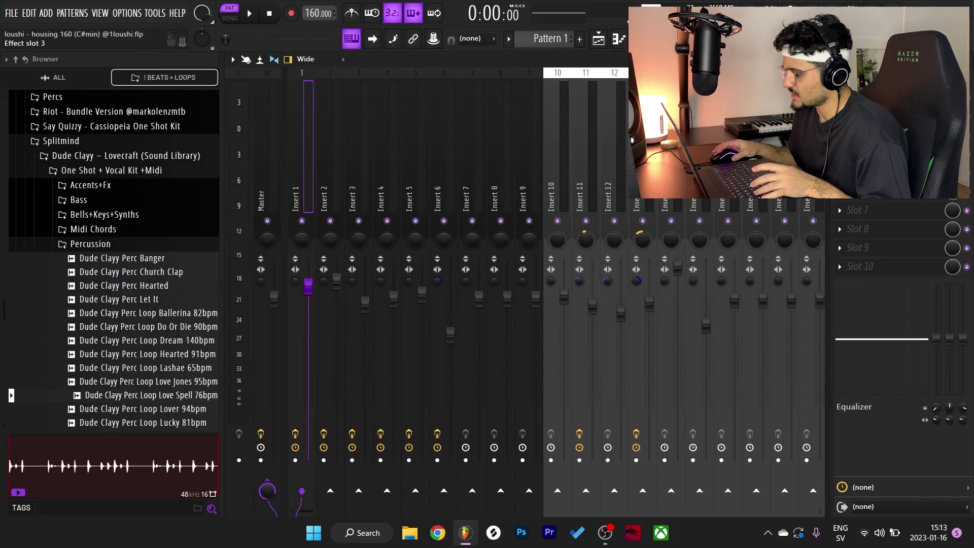
# Step: Inspect the ValhallaVintageVerb and EchoBoy effects on mixer track Insert 1
pyautogui.click(890, 135)
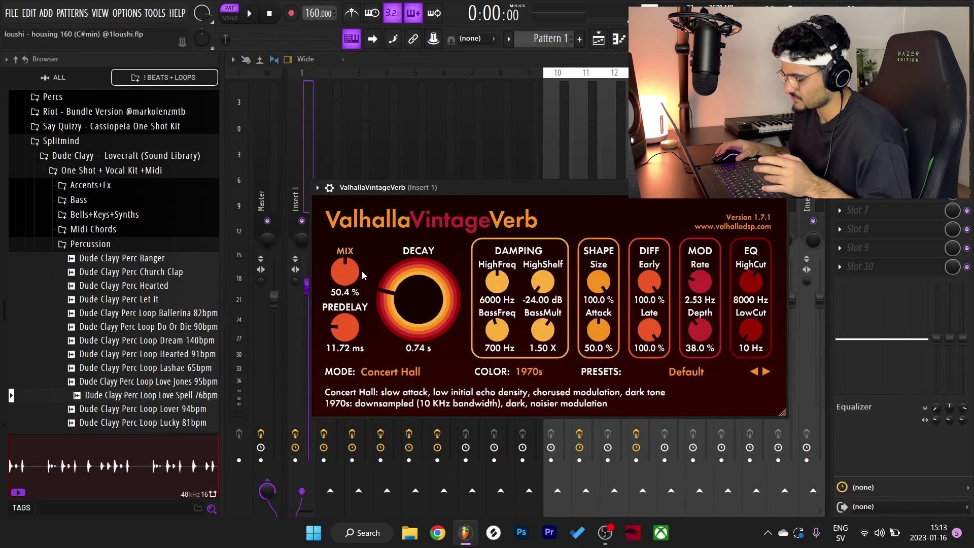
pyautogui.press('Escape')
pyautogui.click(872, 154)
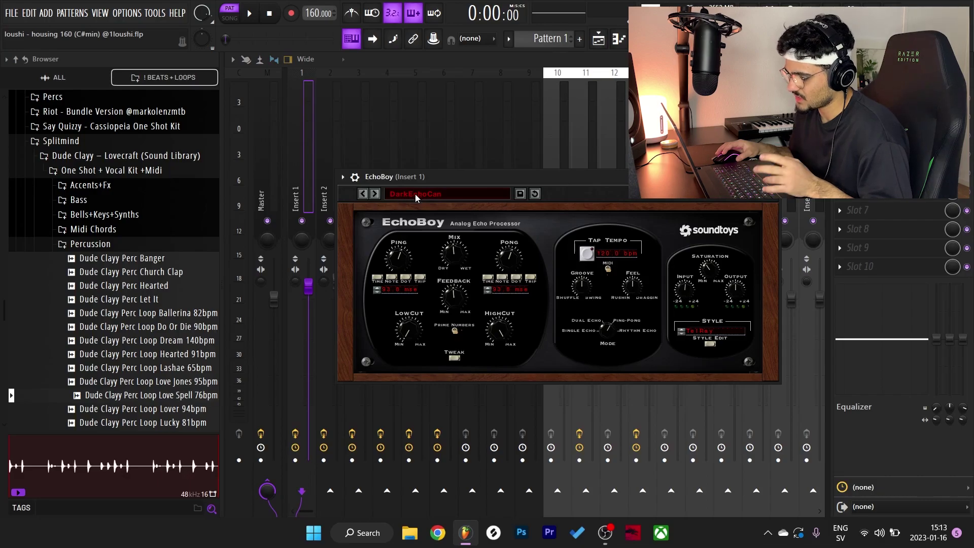
# Step: Review the Kontakt 7 pattern in the piano roll, check its Celesta instrument and play the pattern
pyautogui.press('F7')
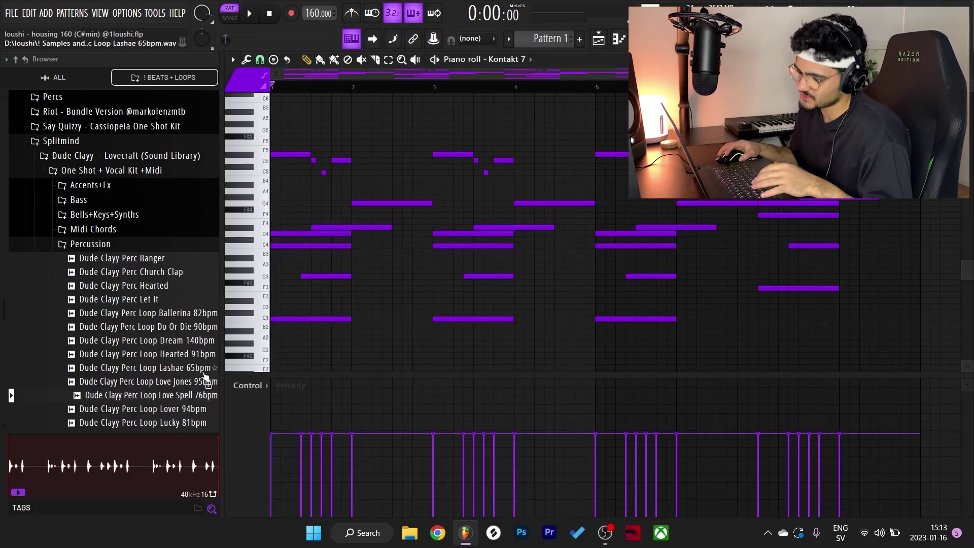
pyautogui.scroll(-3, 264, 203)
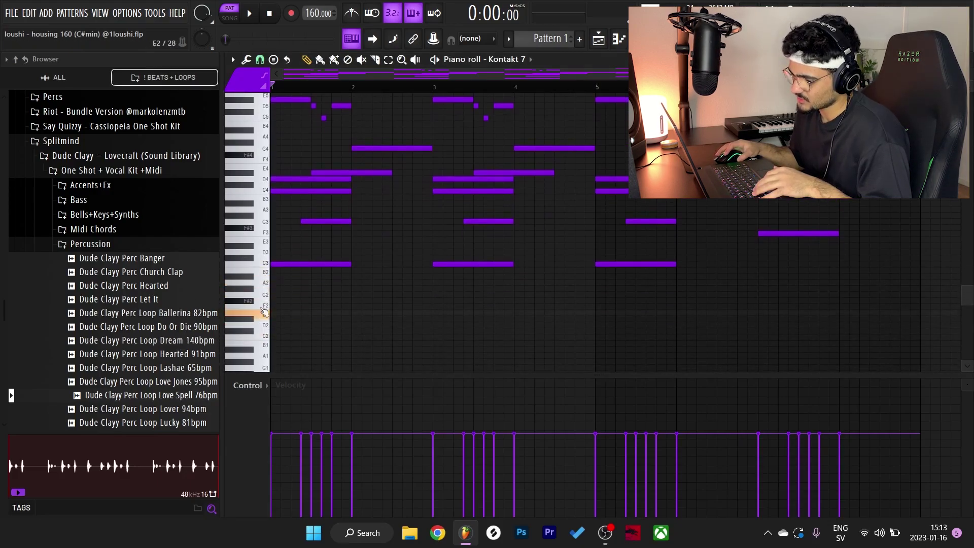
pyautogui.press('F6')
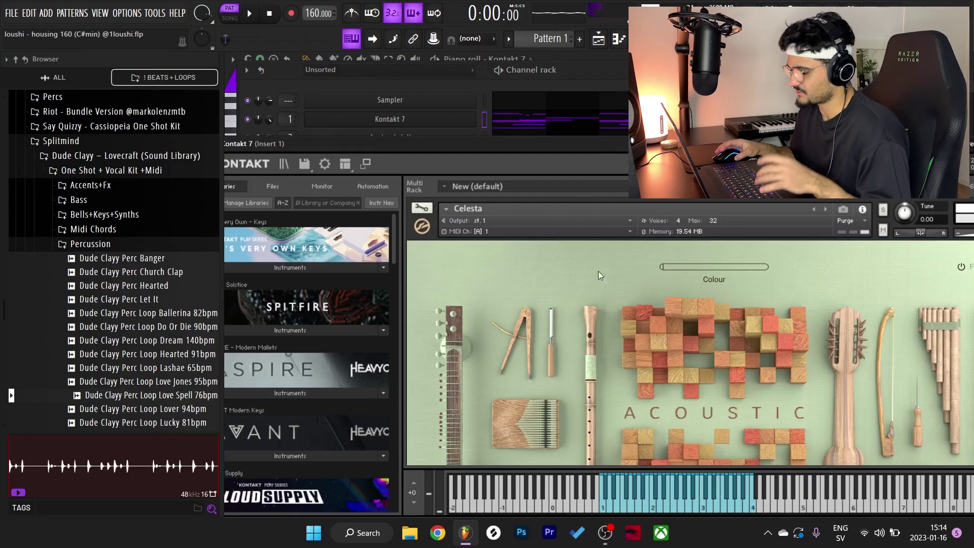
pyautogui.press('F7')
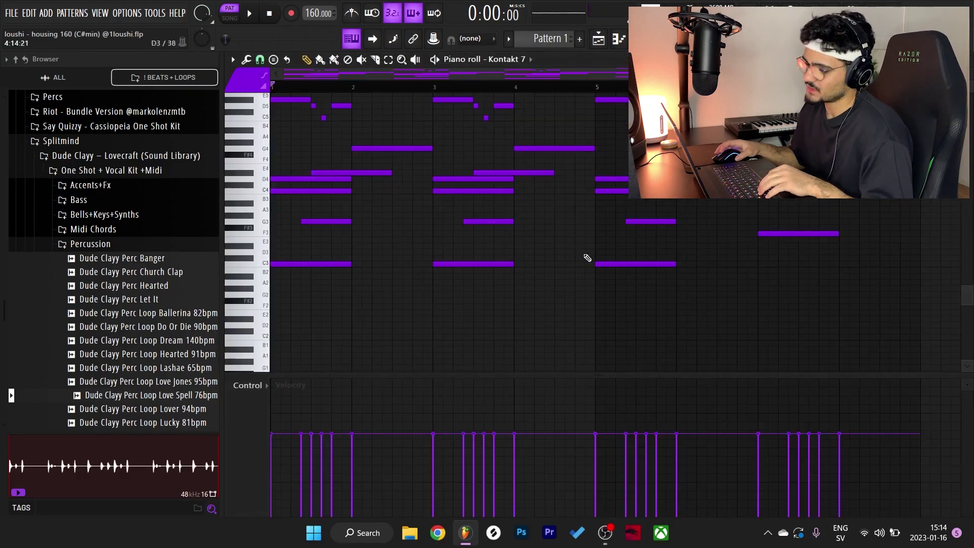
pyautogui.scroll(2, 587, 259)
pyautogui.press('space')
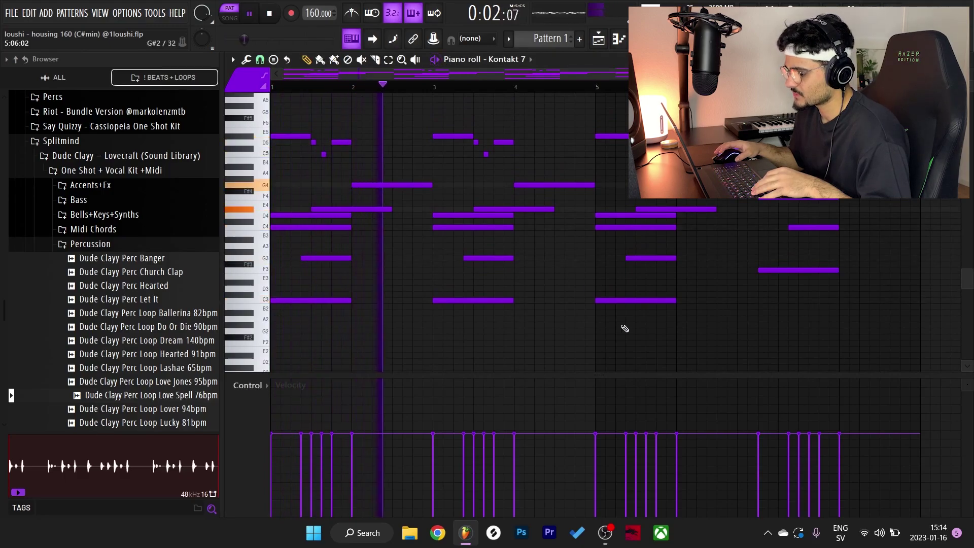
pyautogui.moveTo(913, 296); pyautogui.dragTo(631, 299)
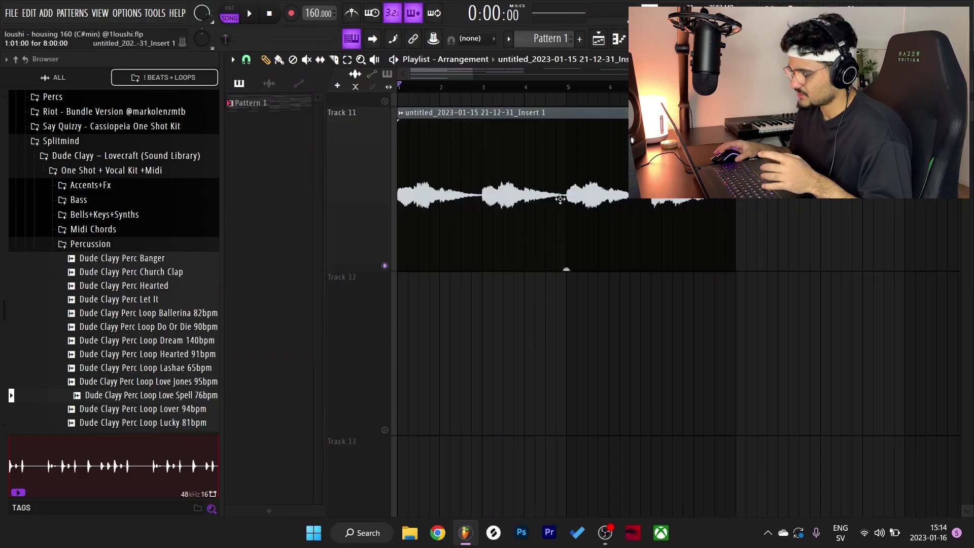
# Step: Check the Track 11 audio clip's time-stretching settings, and inspect Insert 2's Portal effect with the RISINGTENSIONS preset and its DAW LP effect
pyautogui.doubleClick(522, 174)
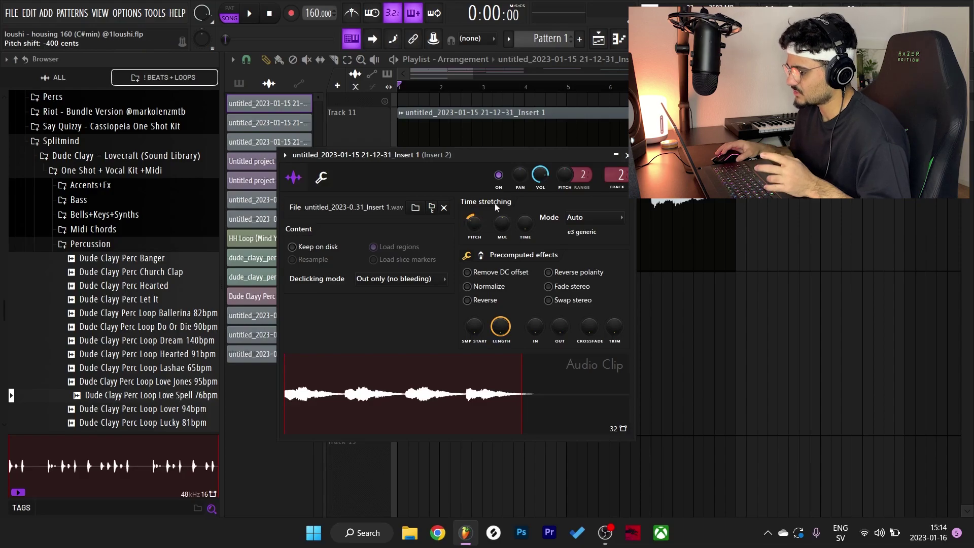
pyautogui.press('F9')
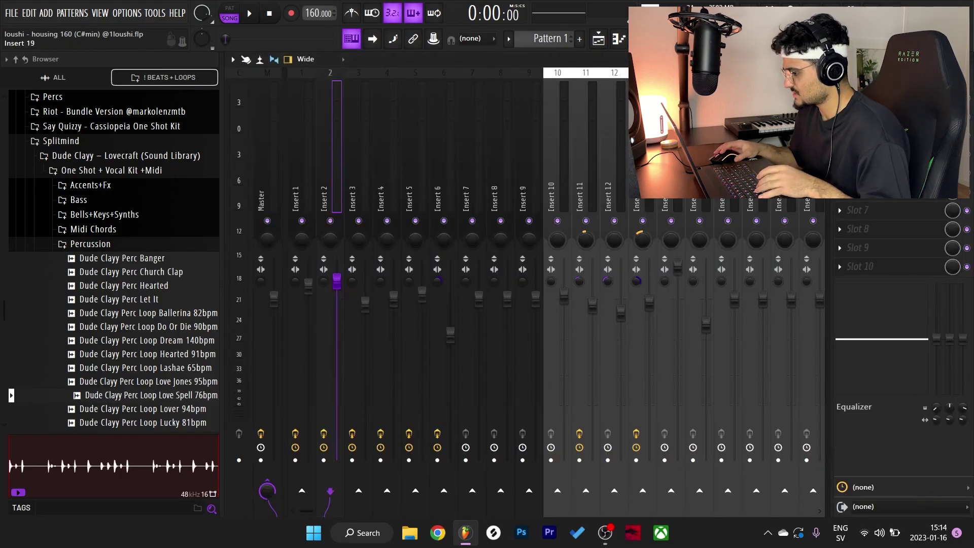
pyautogui.click(862, 97)
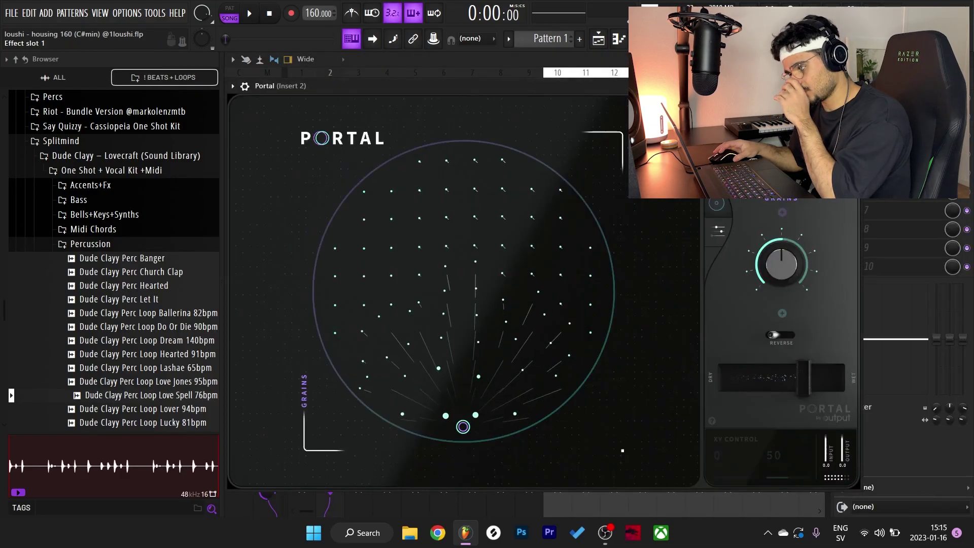
pyautogui.click(781, 118)
pyautogui.scroll(-5, 327, 355)
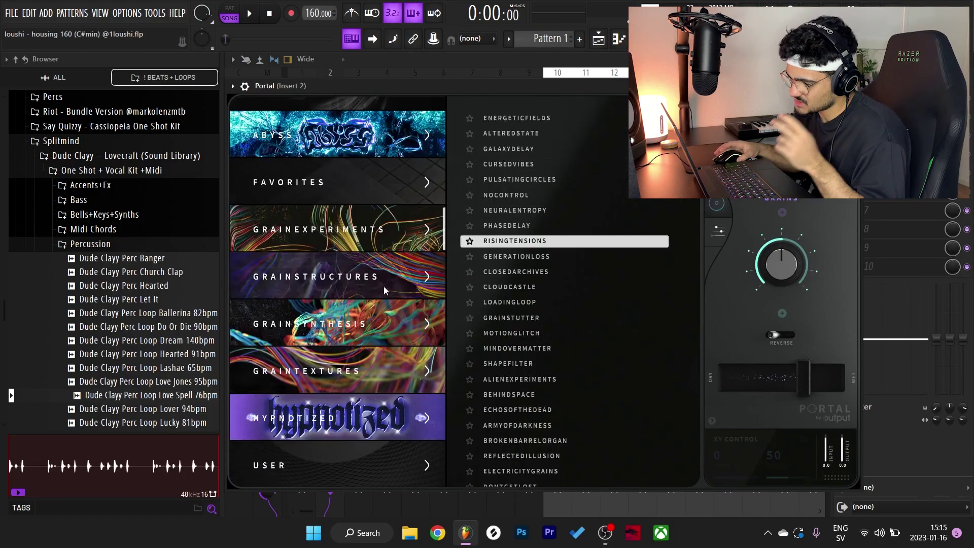
pyautogui.click(499, 242)
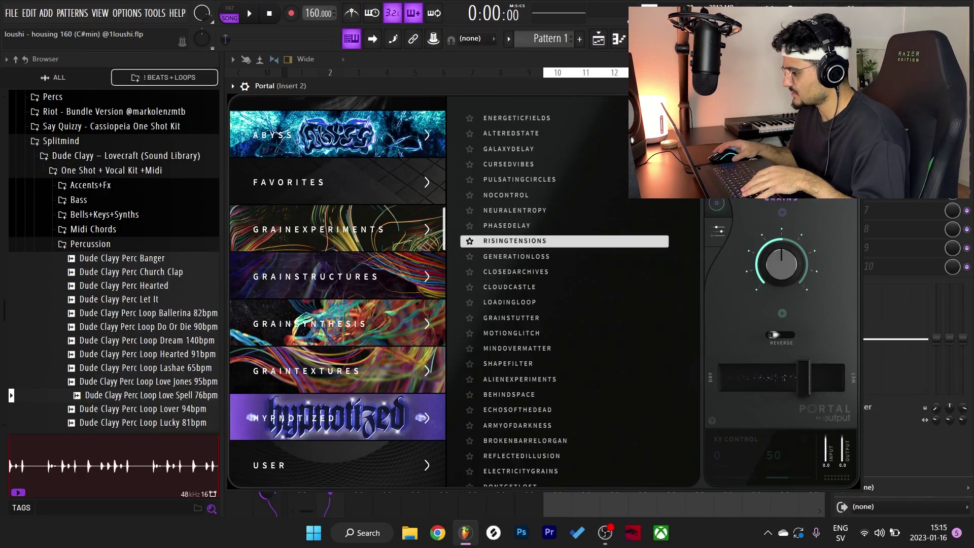
pyautogui.click(858, 86)
pyautogui.click(872, 116)
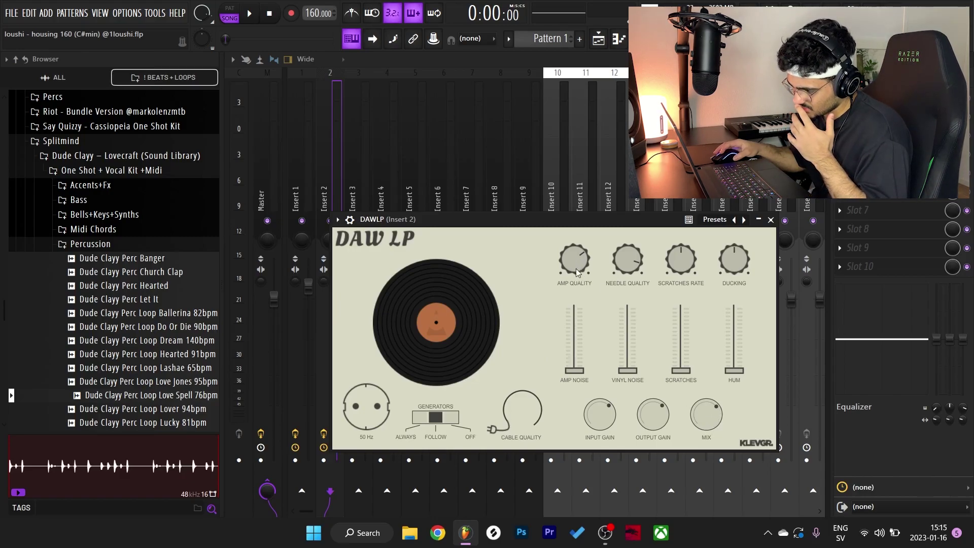
pyautogui.click(771, 219)
# Step: Play the Track 11 clip with the Portal dry/wet automation on Track 12, and recheck the clip's pitch and time-stretch settings
pyautogui.press('F5')
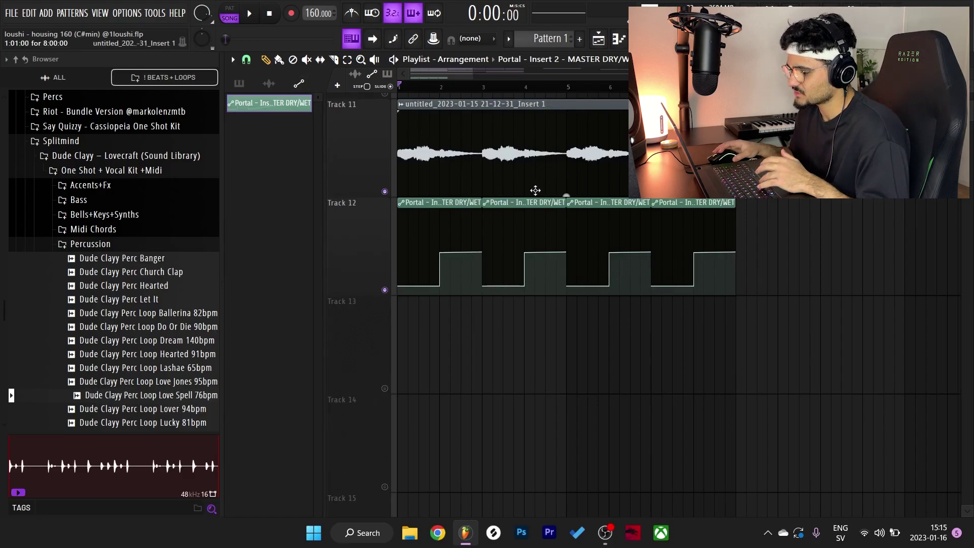
pyautogui.press('space')
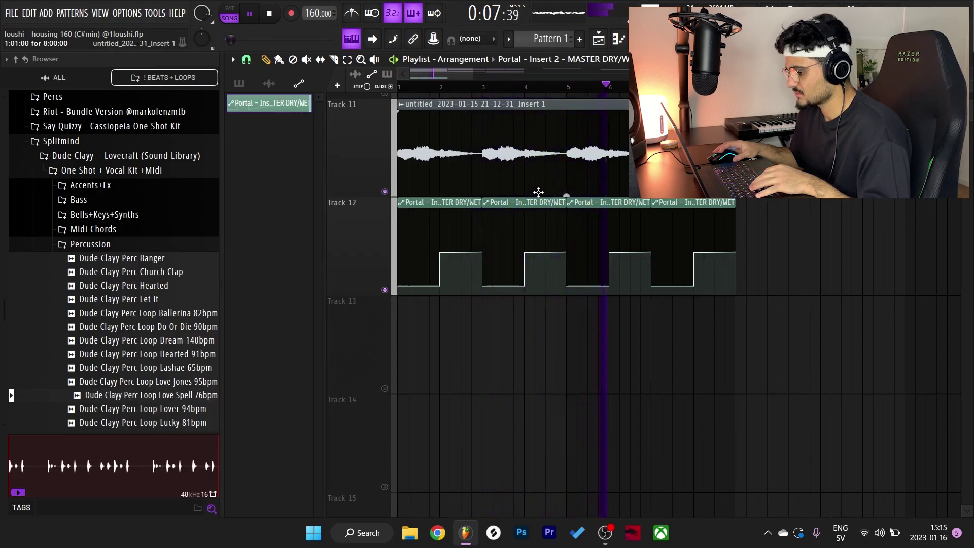
pyautogui.press('space')
pyautogui.doubleClick(470, 143)
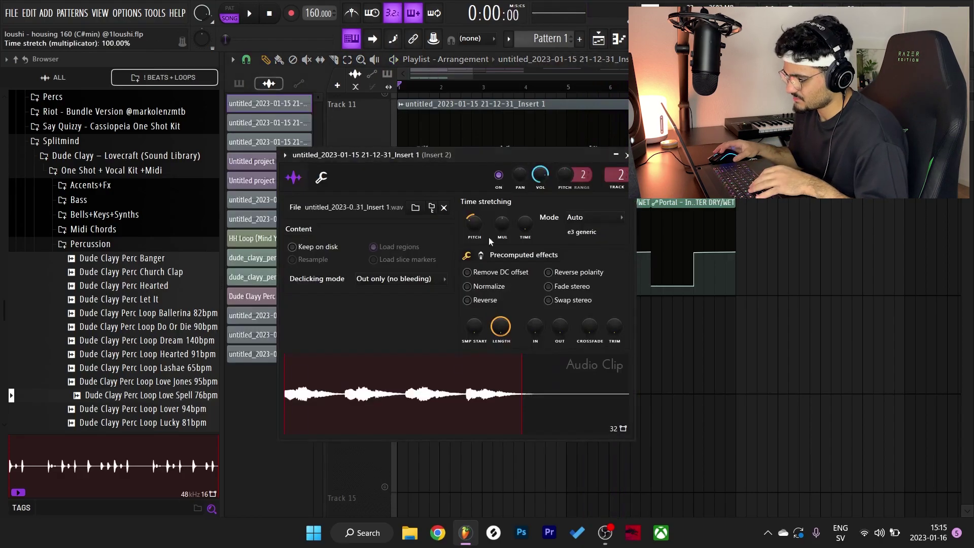
pyautogui.click(626, 154)
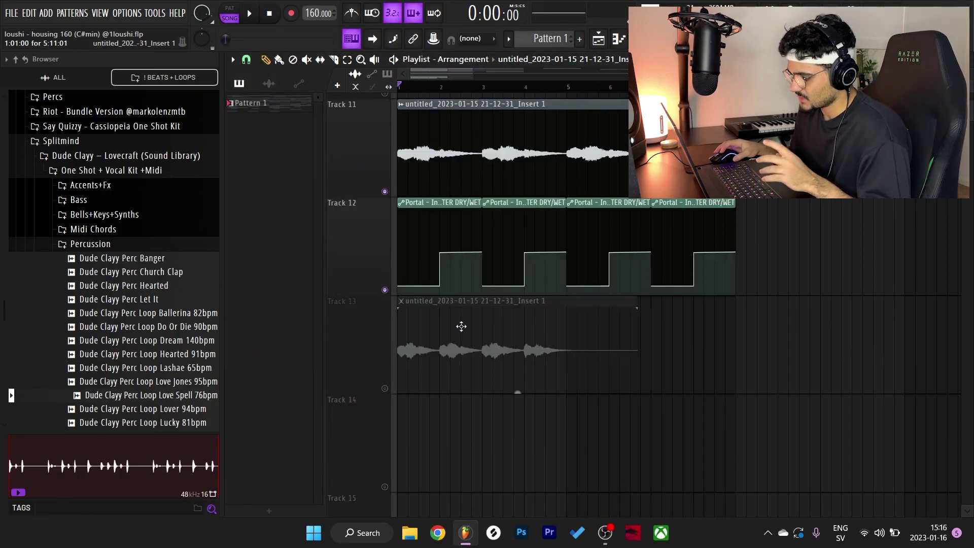
# Step: Unmute Track 13 and slice its audio clip at bar 5, removing the tail beyond it
pyautogui.click(385, 389)
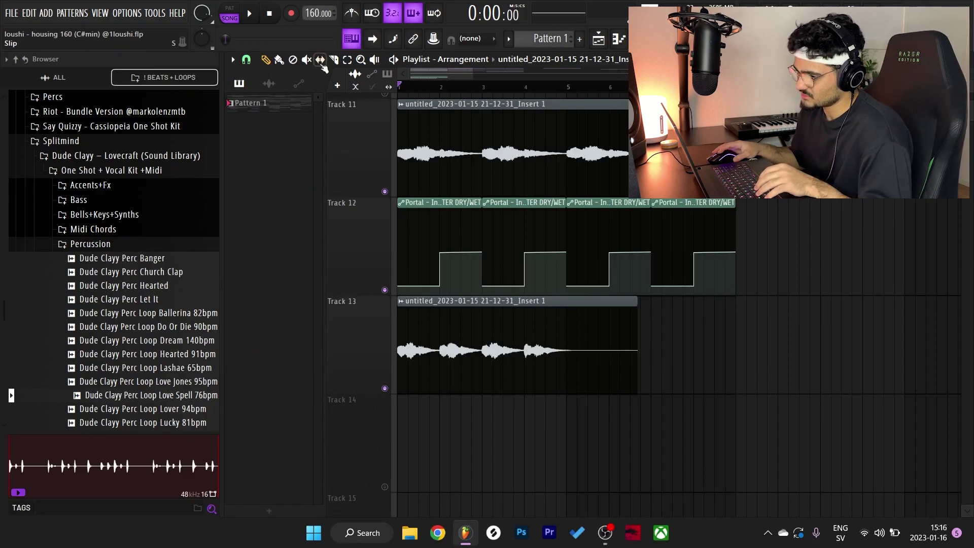
pyautogui.click(334, 59)
pyautogui.moveTo(587, 409); pyautogui.dragTo(567, 356)
pyautogui.press('b')
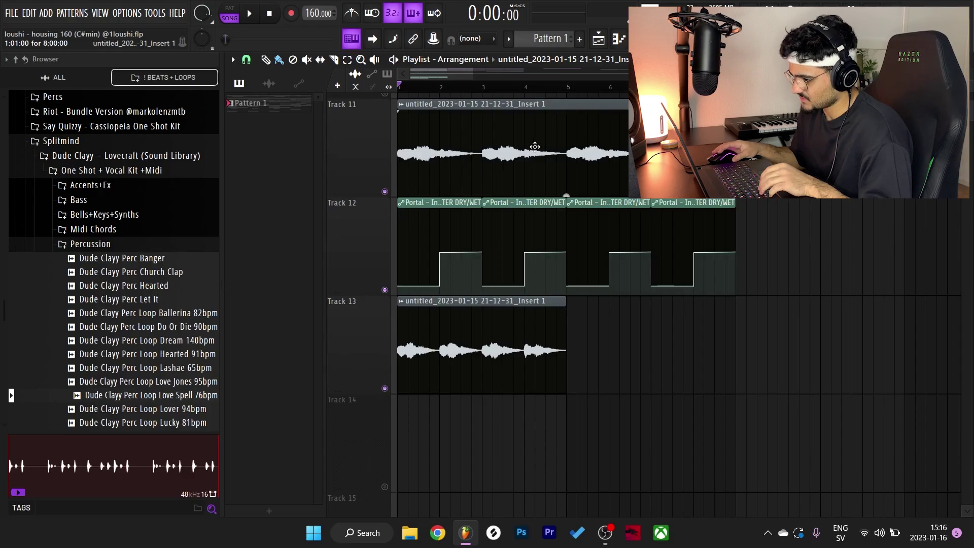
# Step: Examine the pitch and stretch settings of the Track 13 clip and compare it with the Track 11 clip
pyautogui.doubleClick(477, 337)
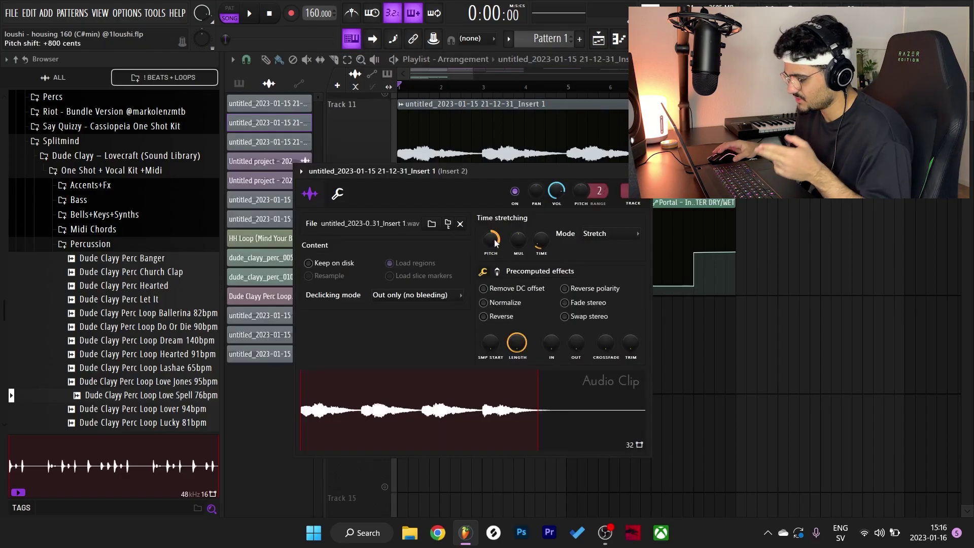
pyautogui.doubleClick(480, 143)
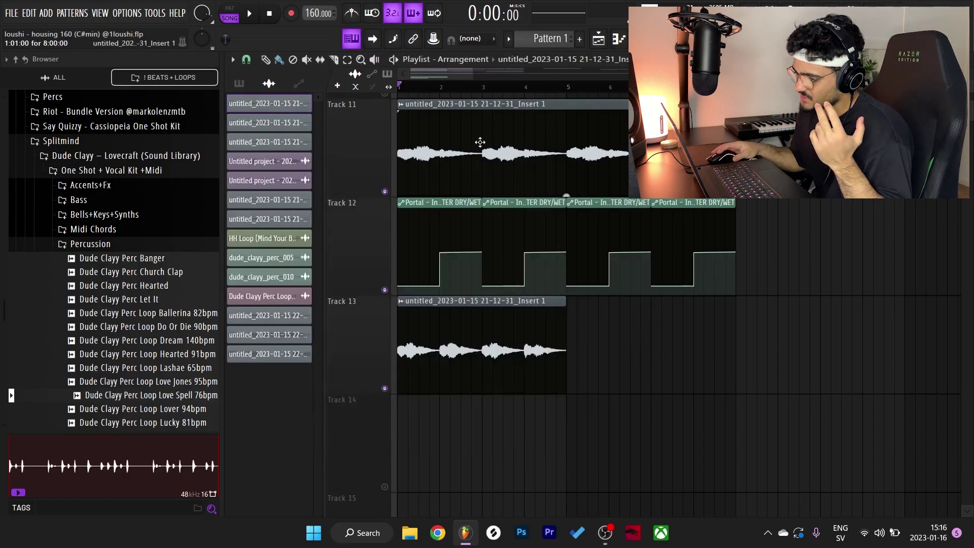
pyautogui.rightClick(763, 380)
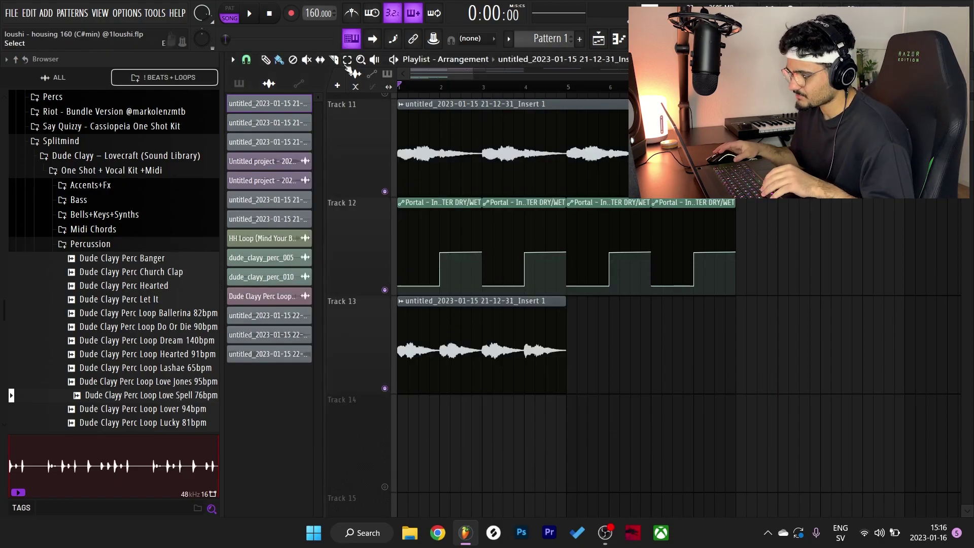
# Step: Slice the Track 13 audio clip at bars 2, 3 and 4 into four one-bar pieces
pyautogui.press('c')
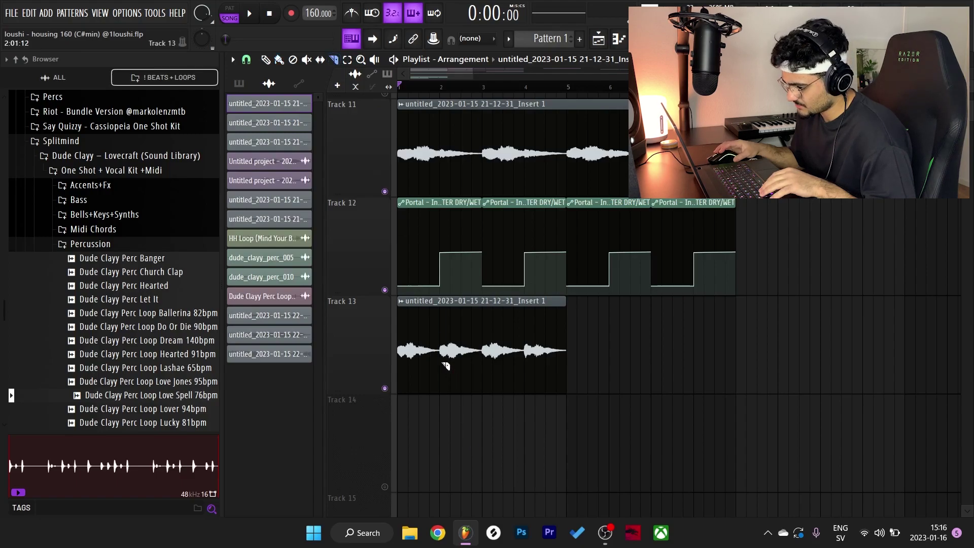
pyautogui.click(440, 362)
pyautogui.click(483, 360)
pyautogui.click(524, 361)
# Step: Space out the Track 13 slices so they start at bars 1, 3, 5 and 7
pyautogui.press('p')
pyautogui.moveTo(579, 363); pyautogui.dragTo(468, 361)
pyautogui.moveTo(465, 350); pyautogui.dragTo(508, 348)
pyautogui.moveTo(674, 355); pyautogui.dragTo(546, 363)
pyautogui.moveTo(547, 350); pyautogui.dragTo(600, 349)
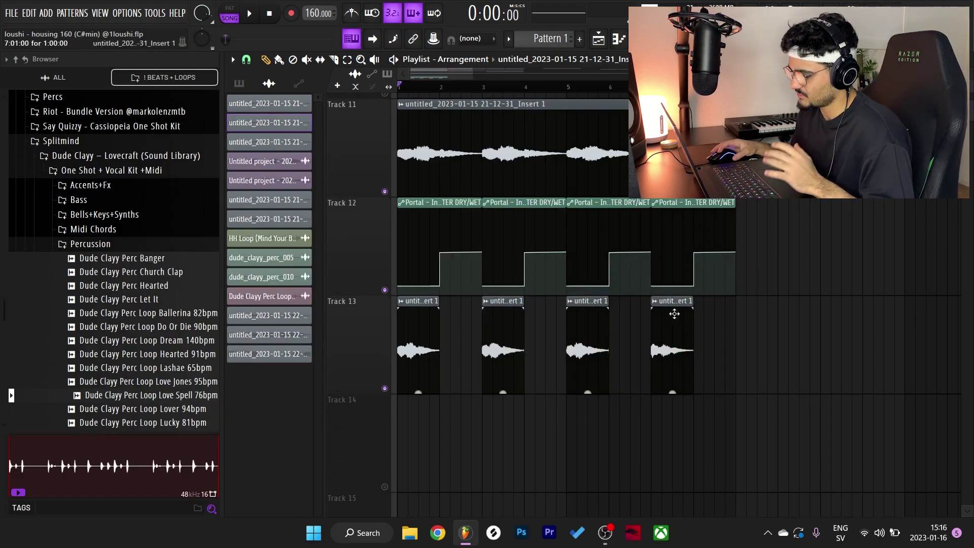
# Step: Play the layered tracks together, solo Track 13 to hear its slices alone, and restore the other tracks
pyautogui.press('space')
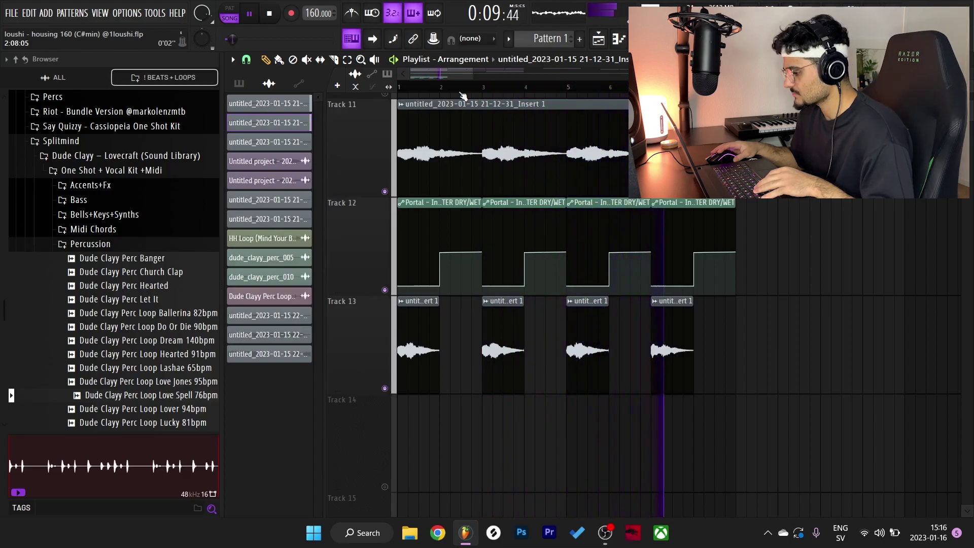
pyautogui.press('space')
pyautogui.rightClick(385, 391)
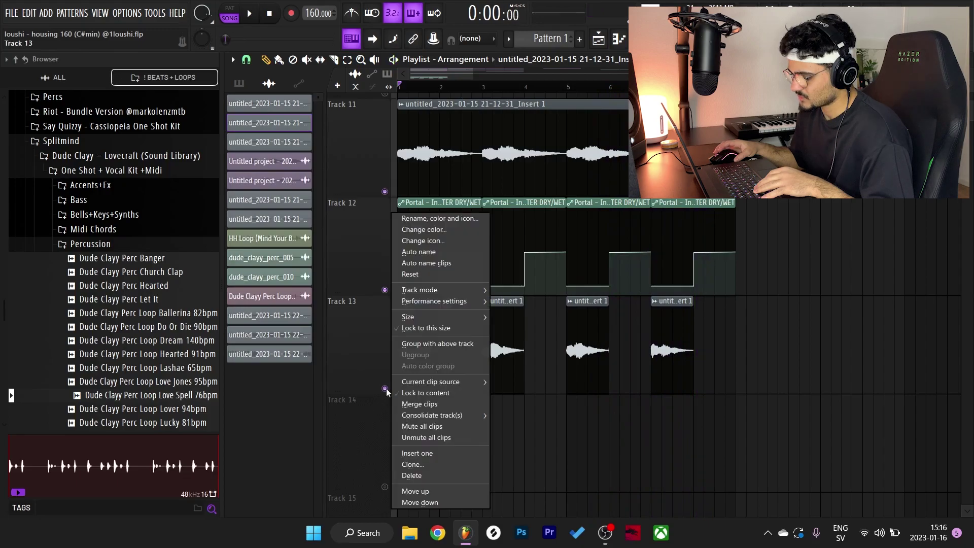
pyautogui.rightClick(385, 388)
pyautogui.press('space')
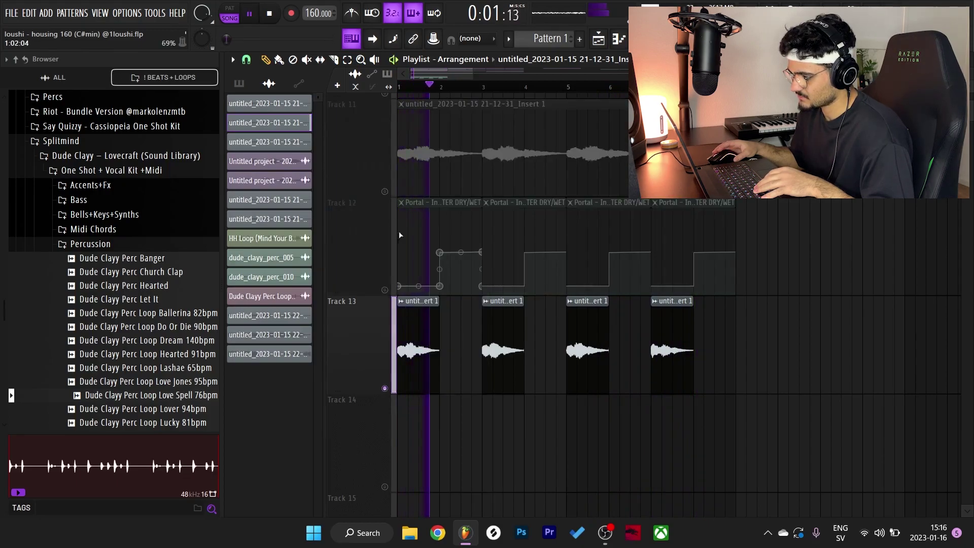
pyautogui.rightClick(385, 191)
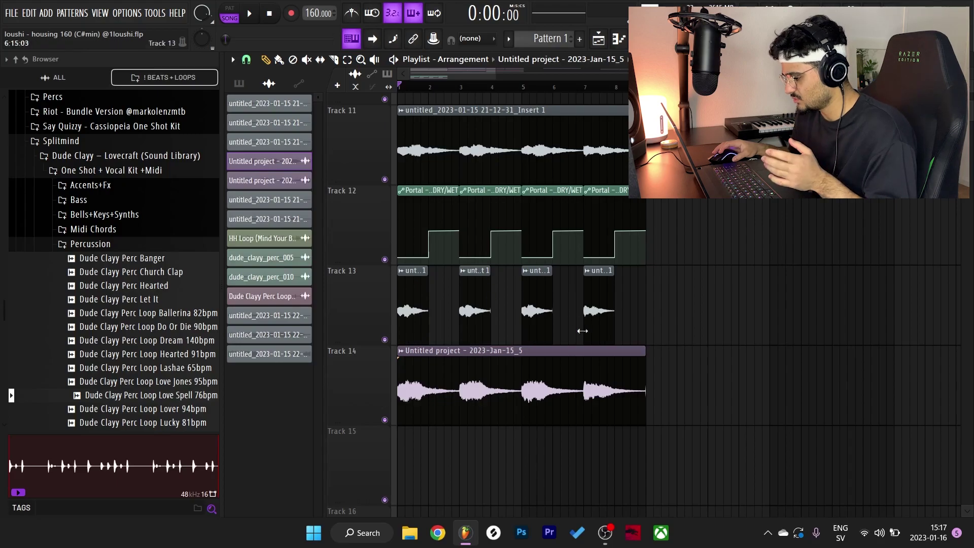
# Step: Check the pitch setting of the "Untitled project - 2023-Jan-15_5" clip on Track 14, and play the track soloed
pyautogui.doubleClick(486, 390)
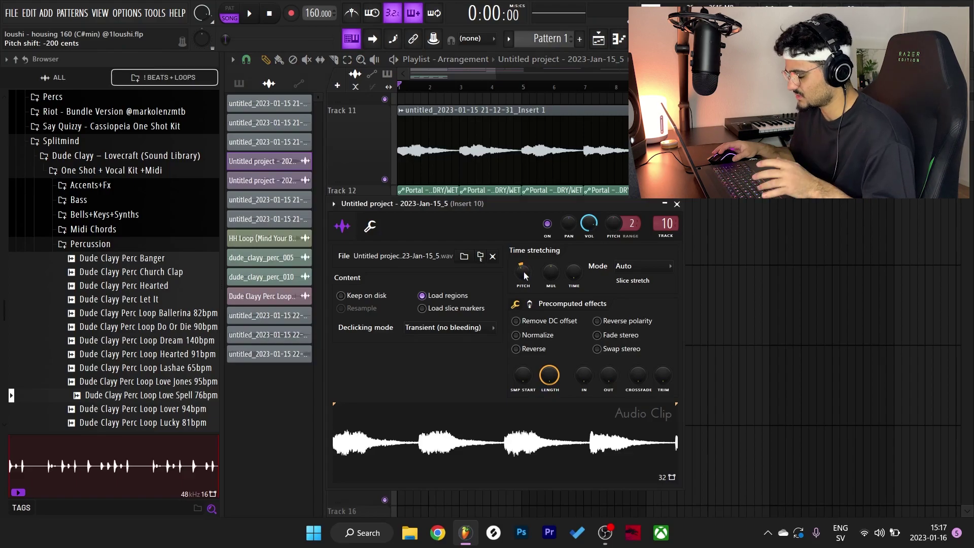
pyautogui.press('Escape')
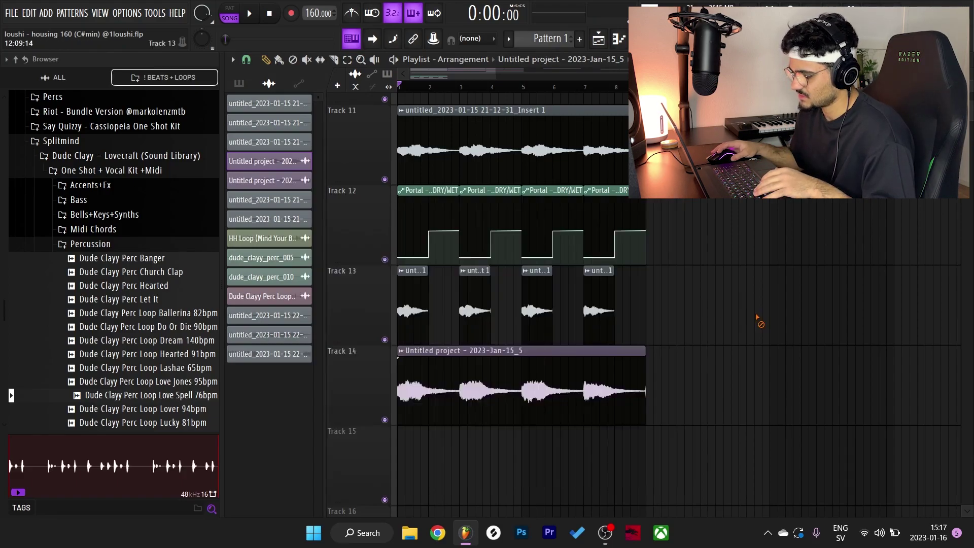
pyautogui.rightClick(385, 419)
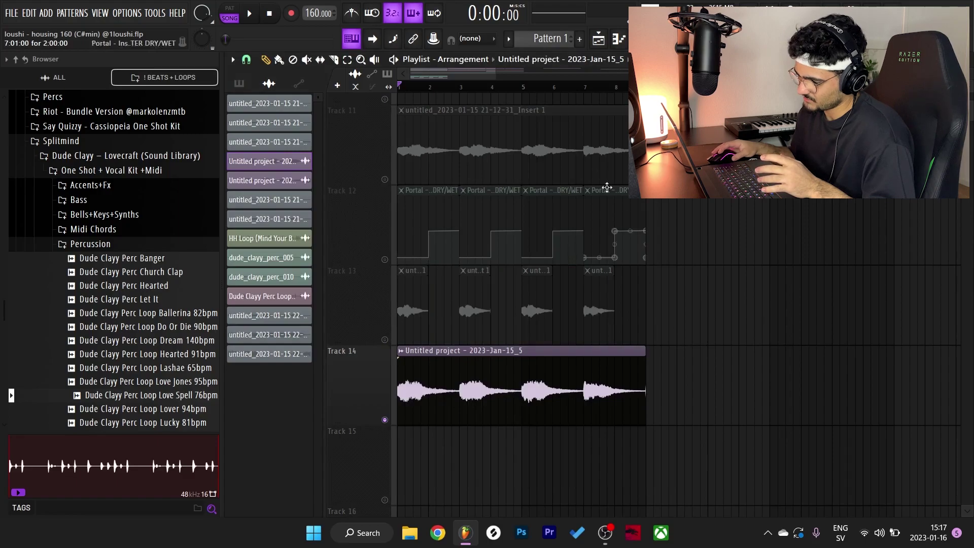
pyautogui.press('space')
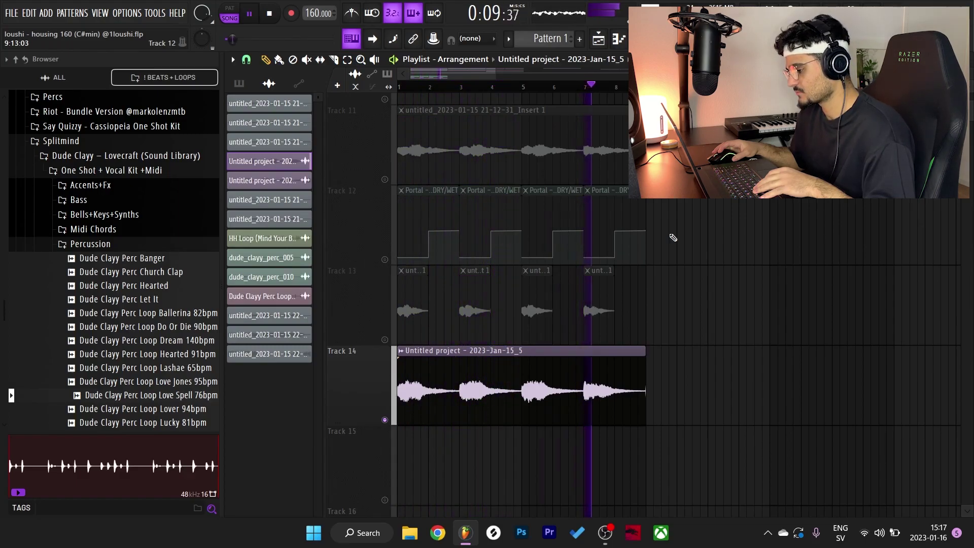
pyautogui.press('space')
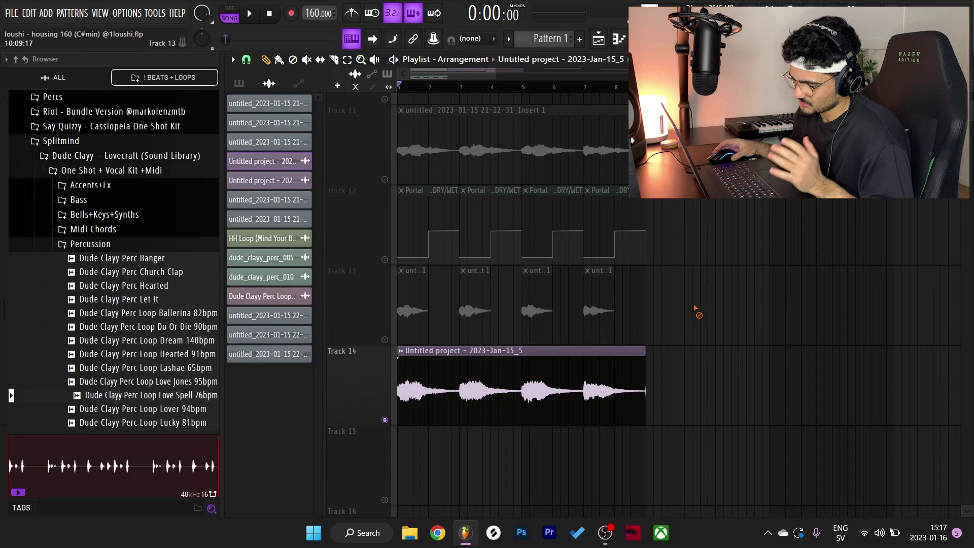
pyautogui.moveTo(748, 308)
pyautogui.mouseDown()
pyautogui.moveTo(348, 278)
pyautogui.moveTo(609, 186)
pyautogui.mouseUp()
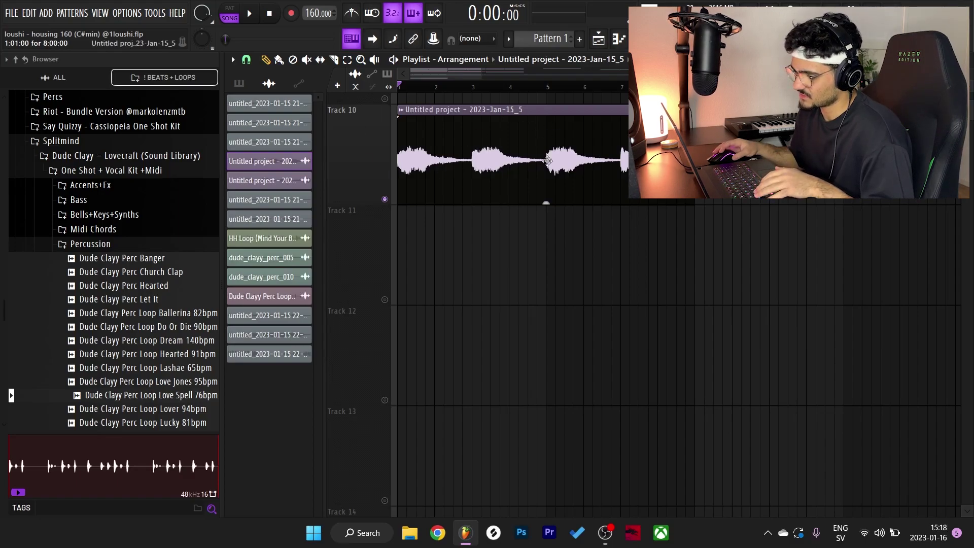
# Step: Place a Pattern 1 clip on Track 11 so that it starts at bar 1
pyautogui.click(548, 38)
pyautogui.click(447, 226)
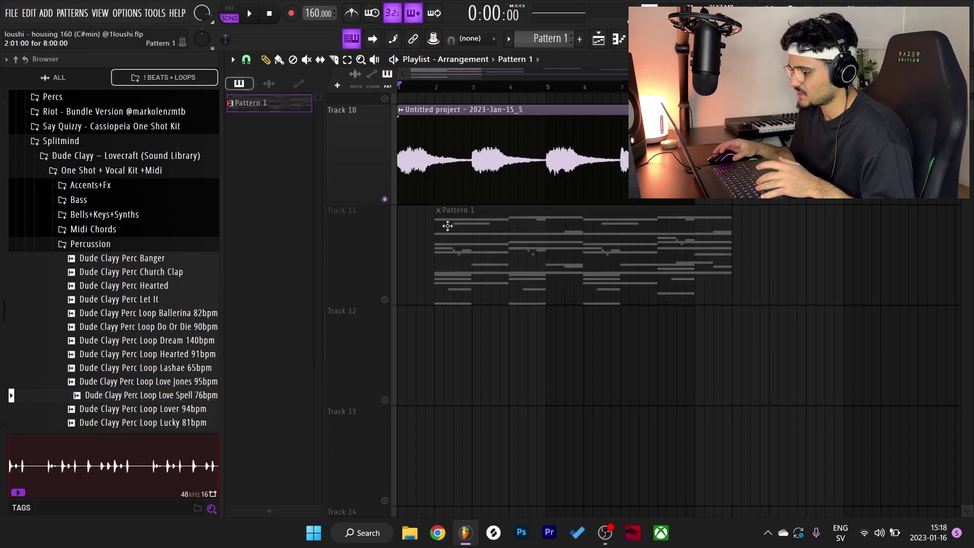
pyautogui.moveTo(448, 226); pyautogui.dragTo(406, 236)
# Step: Open Analog Lab V on Insert 2 and browse its sound banks to the LONER - TECHNICOLOR bank containing the Fallen Upright preset
pyautogui.press('F6')
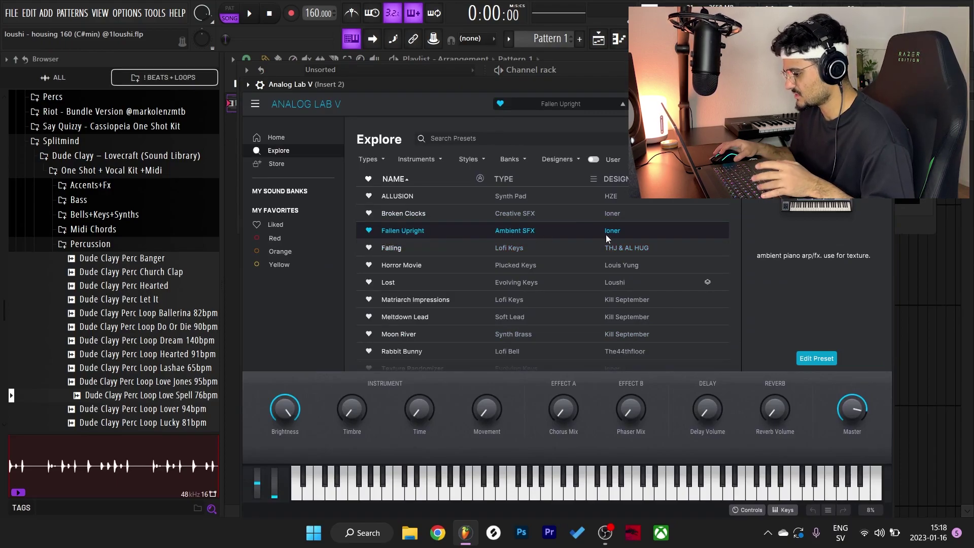
pyautogui.click(305, 193)
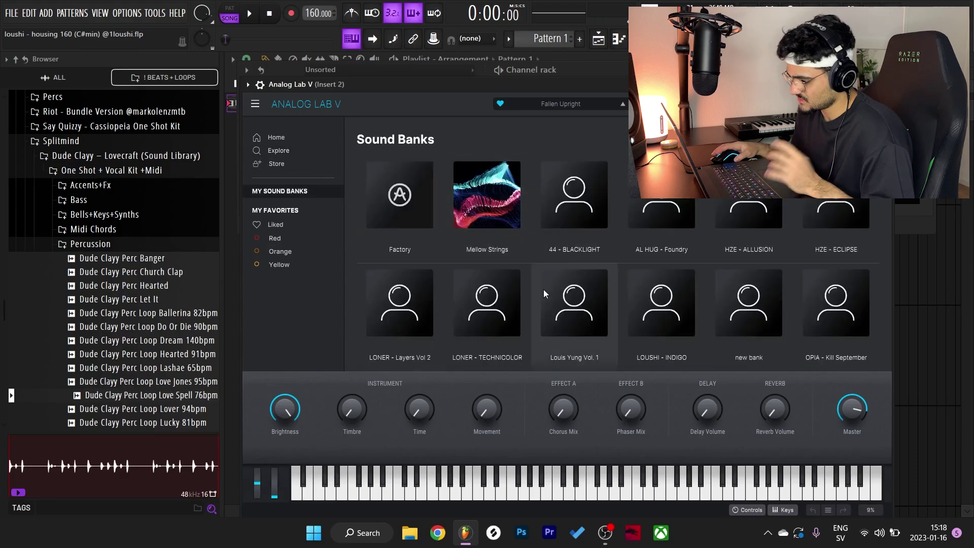
pyautogui.scroll(-1, 543, 289)
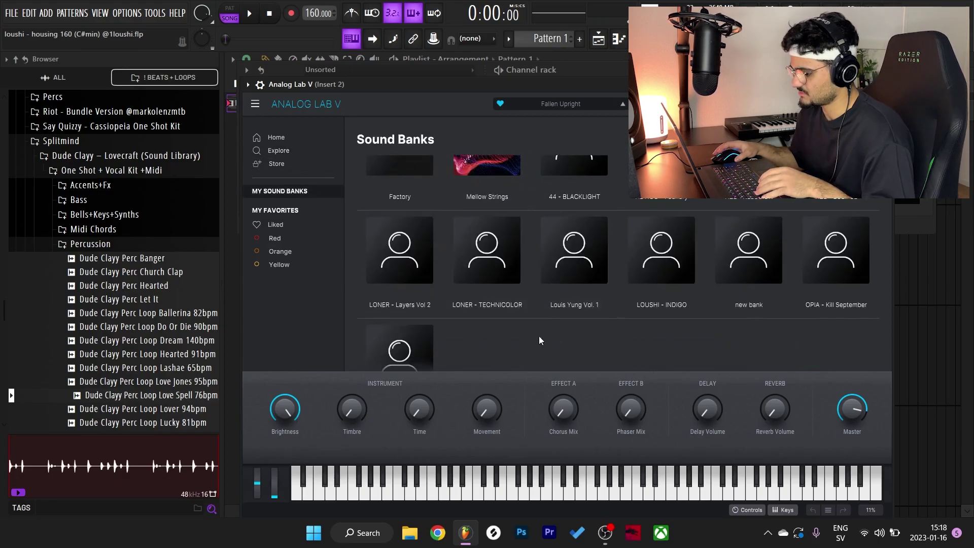
pyautogui.click(487, 264)
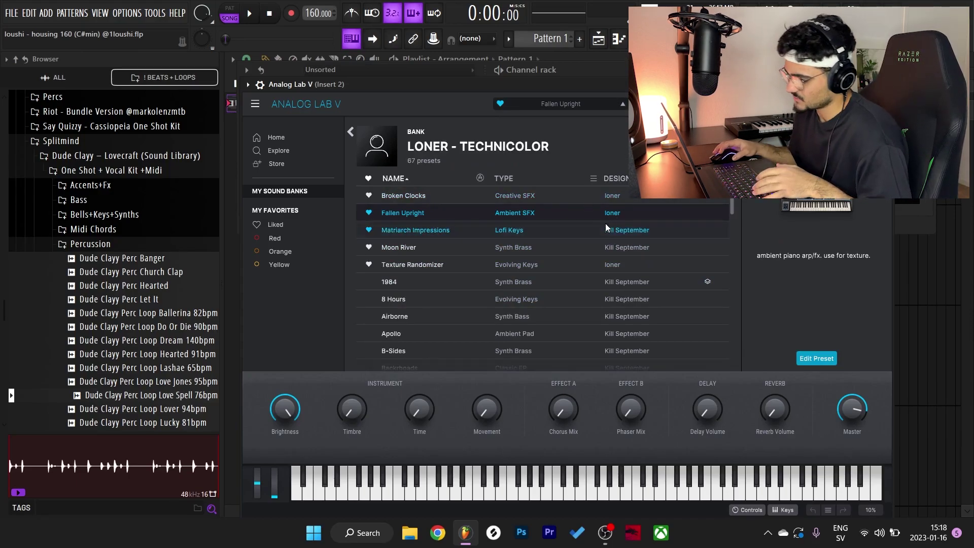
pyautogui.moveTo(428, 82); pyautogui.dragTo(440, 103)
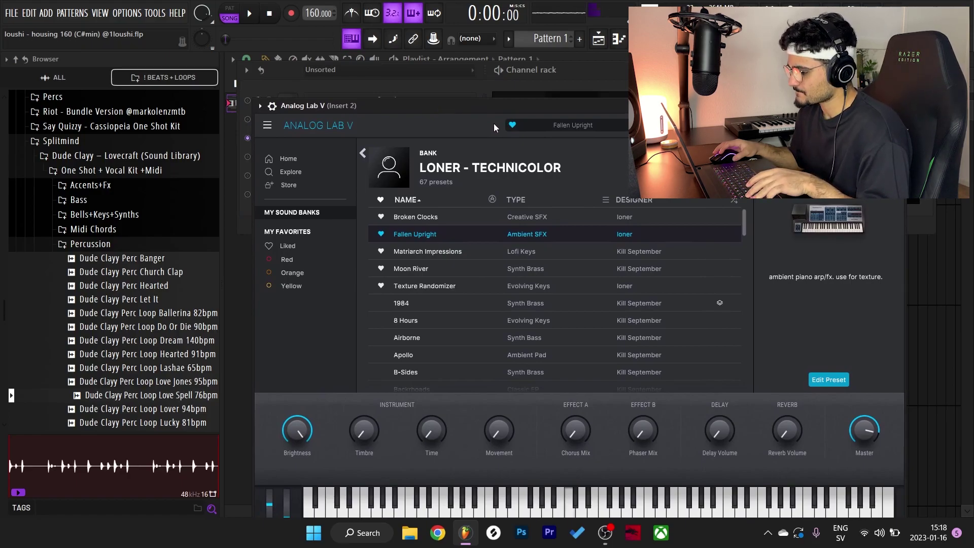
# Step: View Insert 2 in the mixer, play test notes on Analog Lab V, and return to the playlist with the instrument closed
pyautogui.click(619, 38)
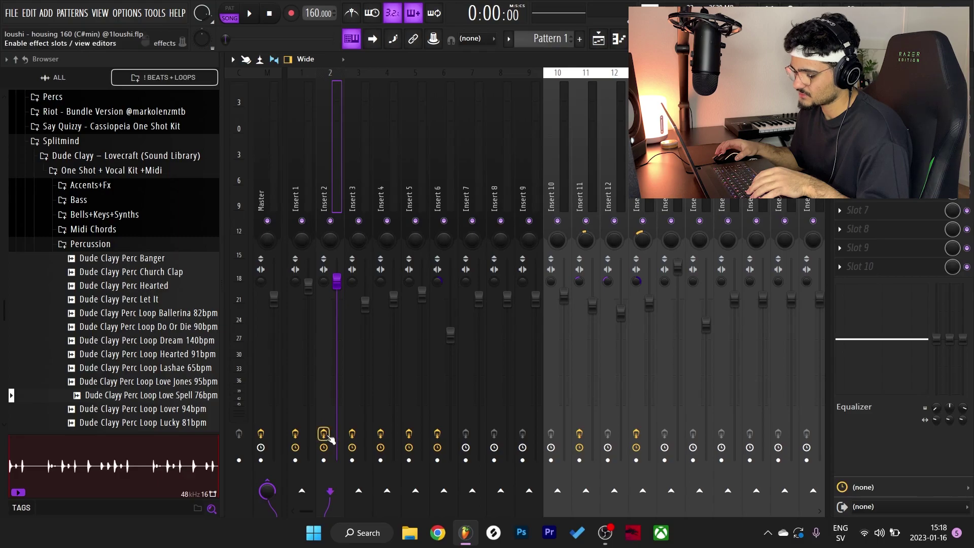
pyautogui.press('q')
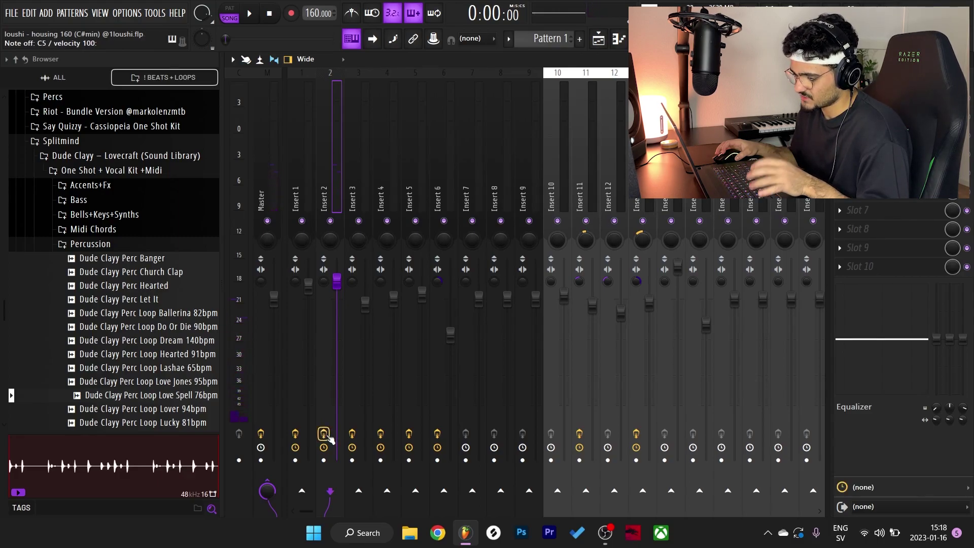
pyautogui.press('z')
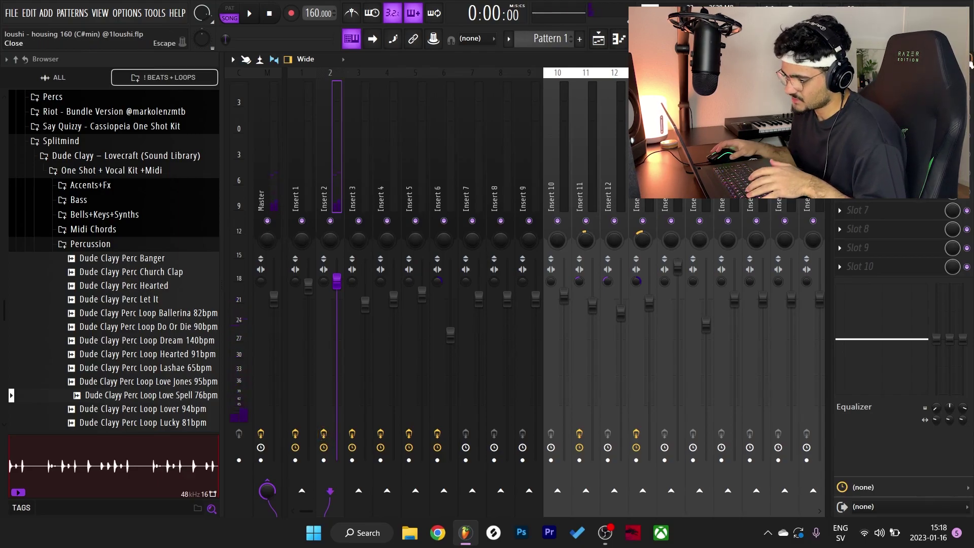
pyautogui.press('F9')
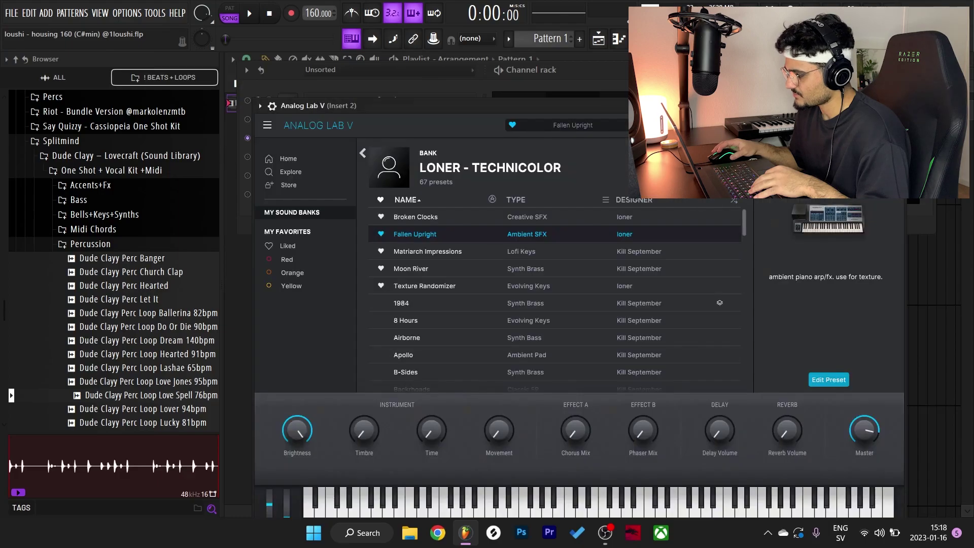
pyautogui.press('Escape')
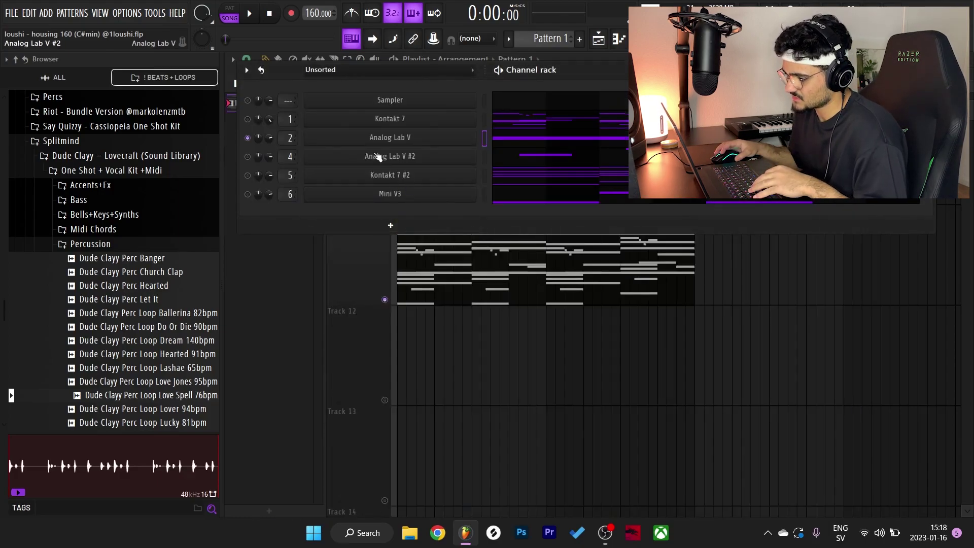
pyautogui.press('F6')
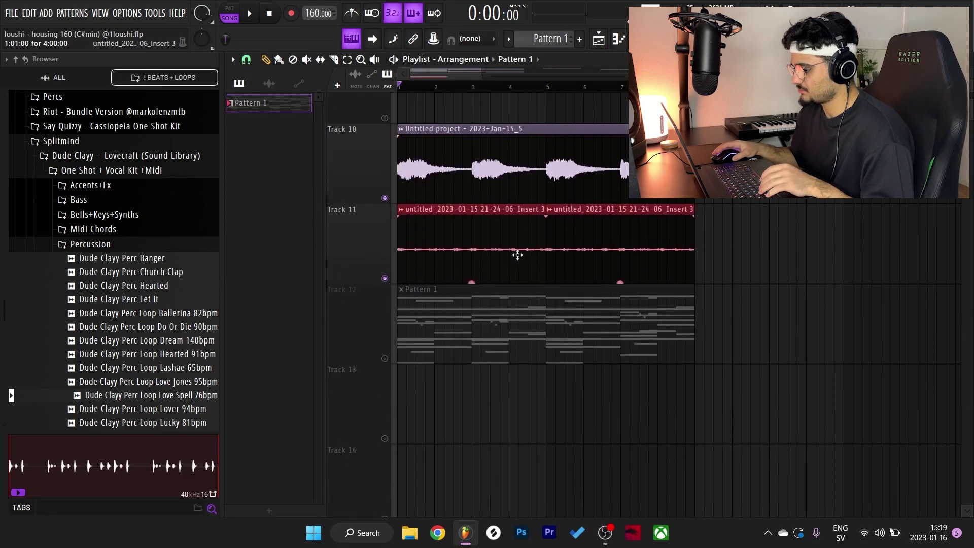
# Step: Toggle Track 12's Pattern 1 on and off, and play the audio layers on Tracks 10 and 11 together
pyautogui.scroll(-1, 517, 256)
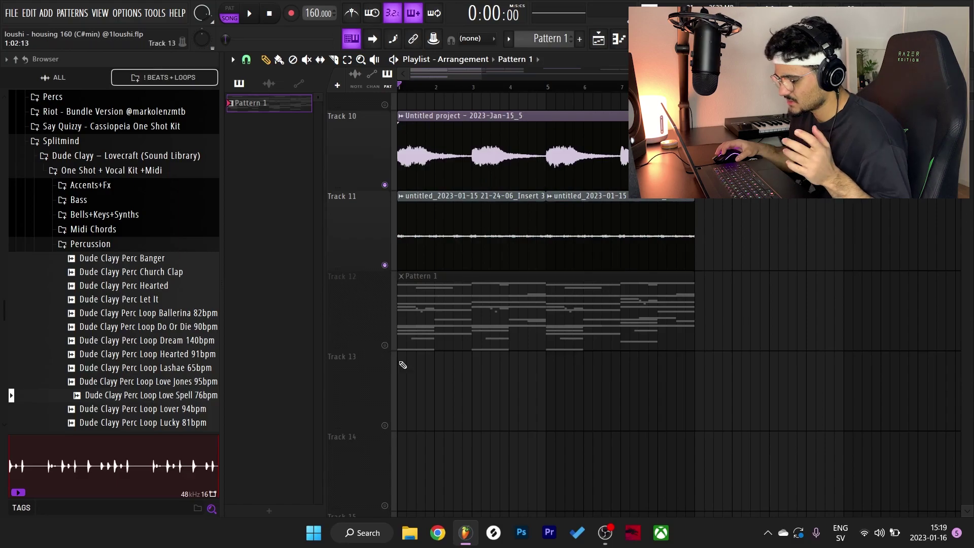
pyautogui.click(385, 346)
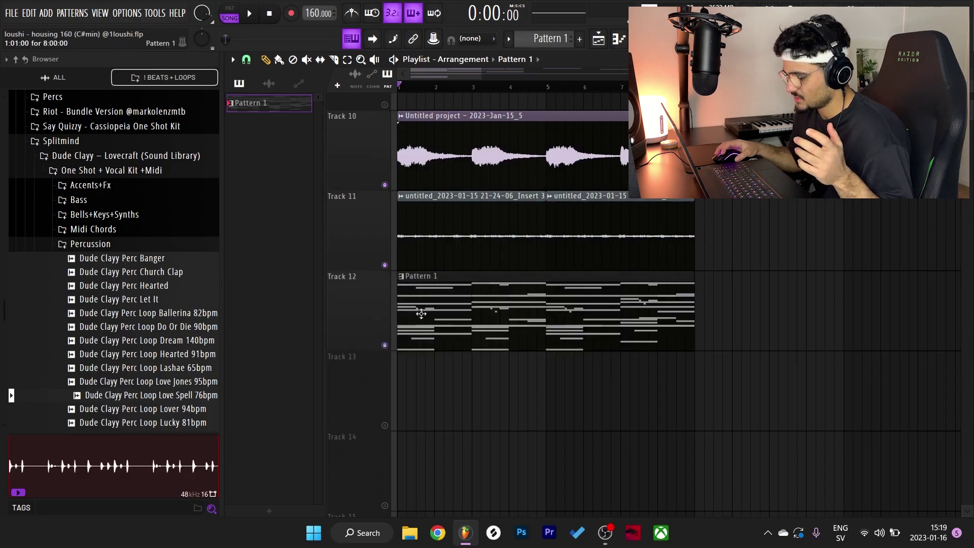
pyautogui.click(385, 347)
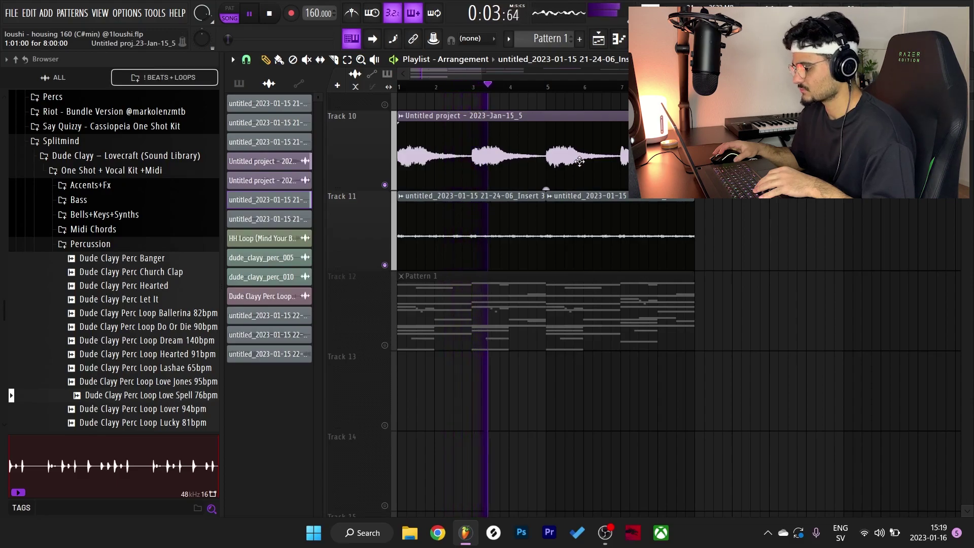
pyautogui.press('space')
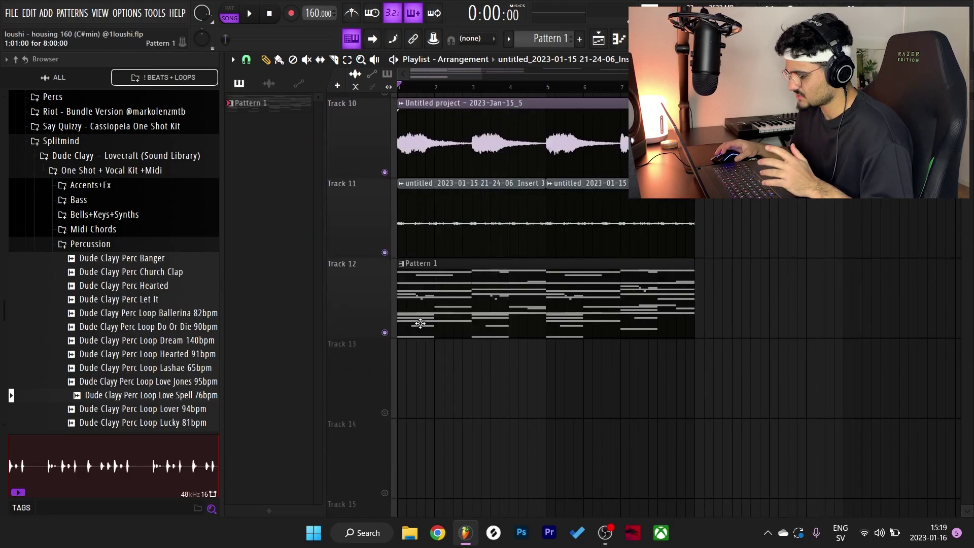
# Step: Open Analog Lab V #2 on Insert 4 with the SORRY flute preset and audition it with test notes
pyautogui.doubleClick(507, 301)
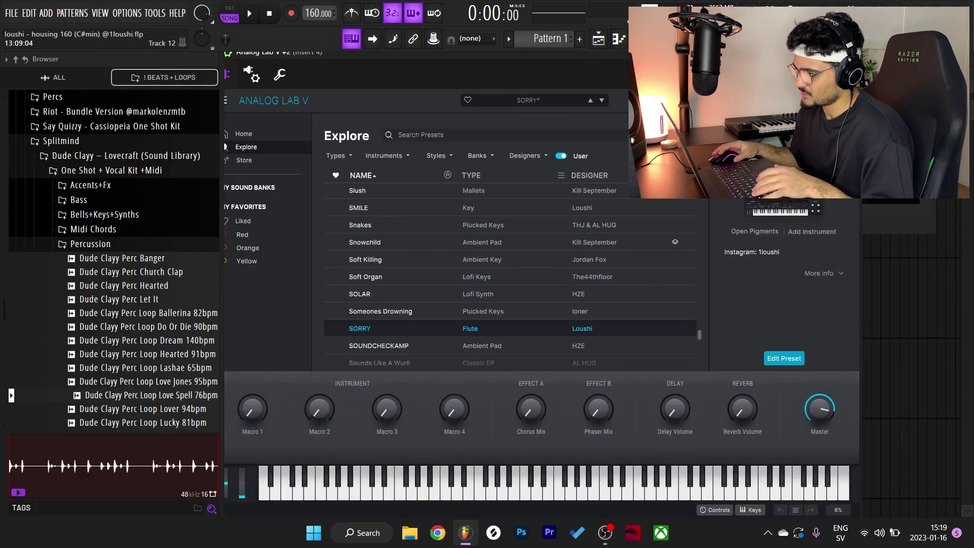
pyautogui.moveTo(449, 65); pyautogui.dragTo(489, 64)
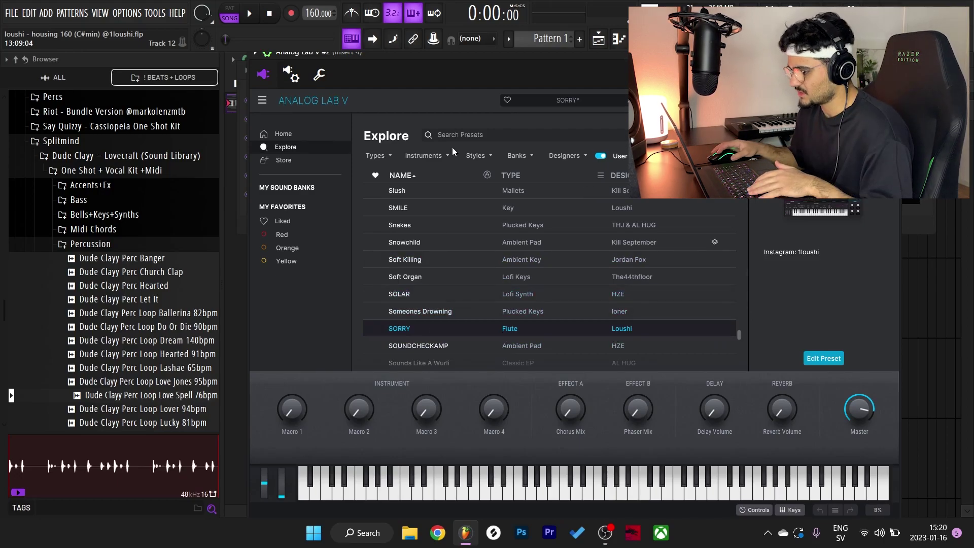
pyautogui.moveTo(456, 63); pyautogui.dragTo(456, 66)
pyautogui.press('z')
pyautogui.press('z')
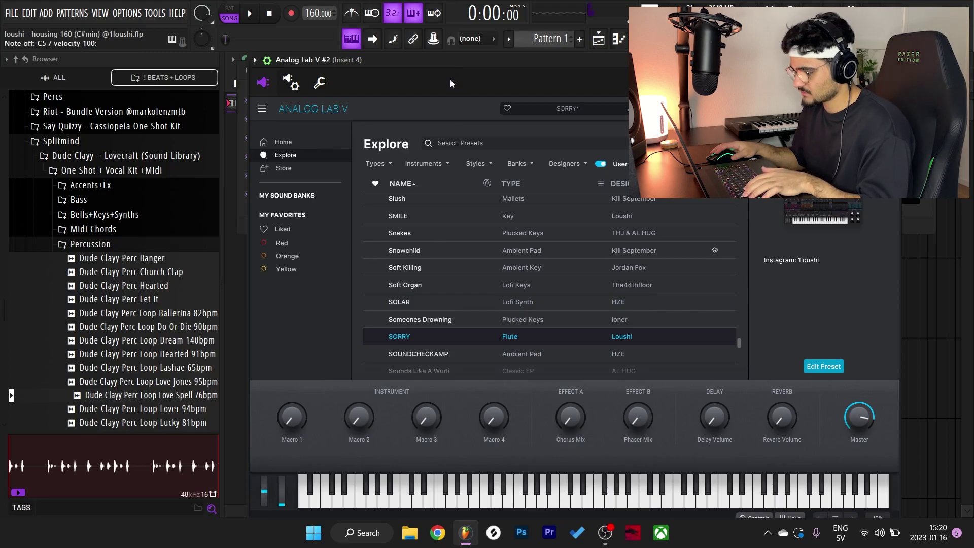
pyautogui.press('e')
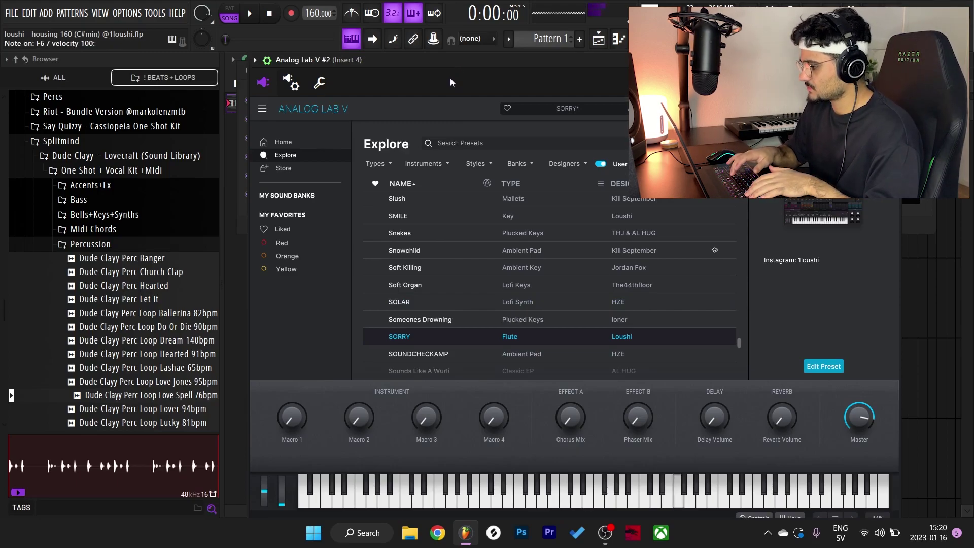
pyautogui.press('q')
pyautogui.press('m')
pyautogui.press('n')
pyautogui.press('b')
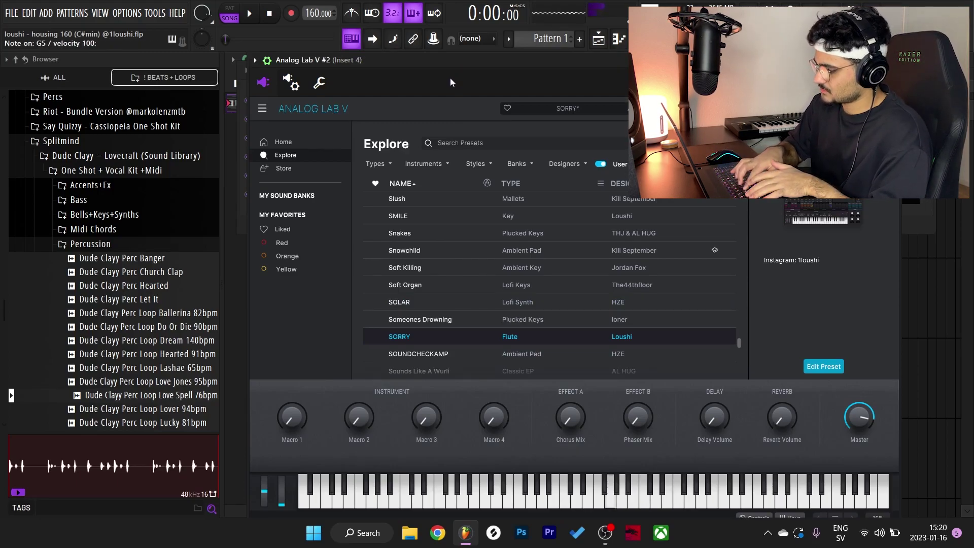
pyautogui.press('x')
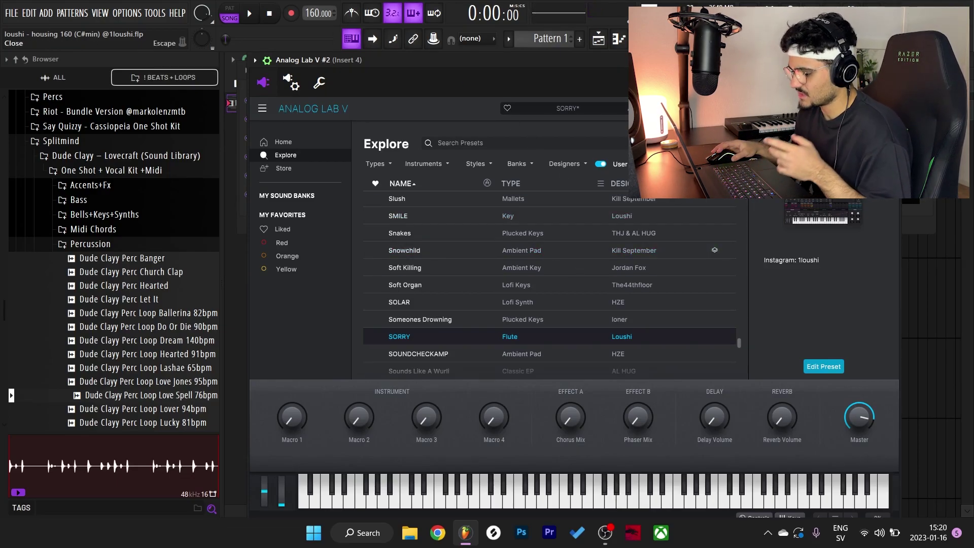
# Step: Show the Analog Lab V #2 notes in the piano roll and play the melody on its own
pyautogui.press('Escape')
pyautogui.click(555, 157)
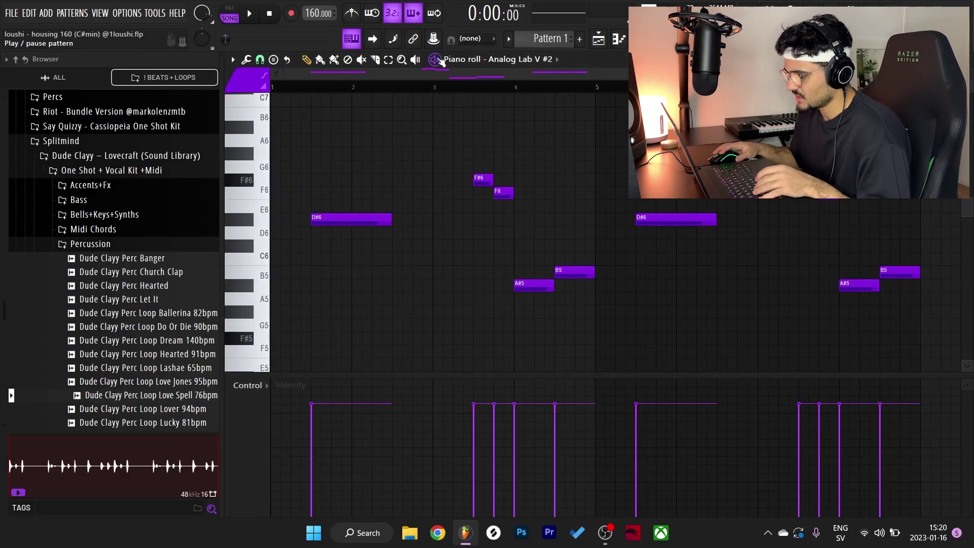
pyautogui.click(436, 59)
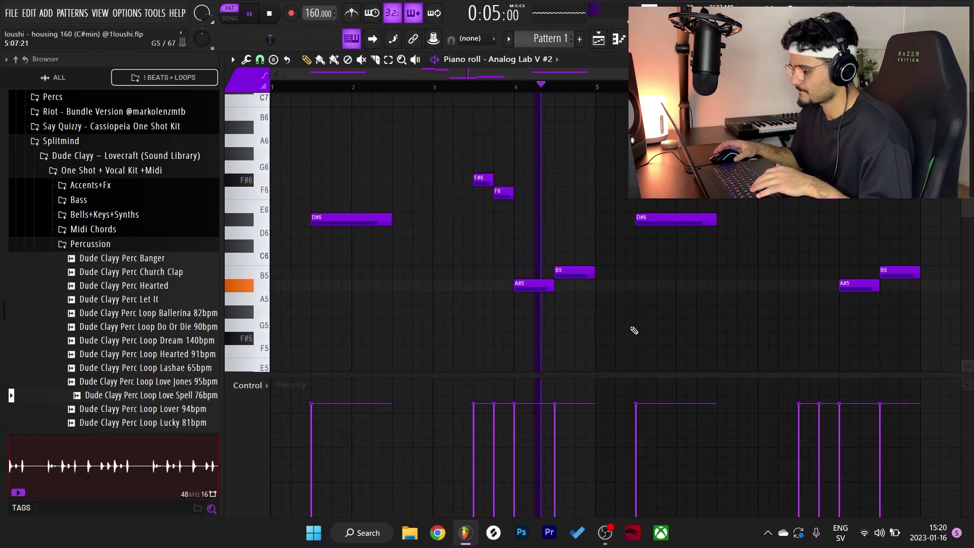
pyautogui.press('space')
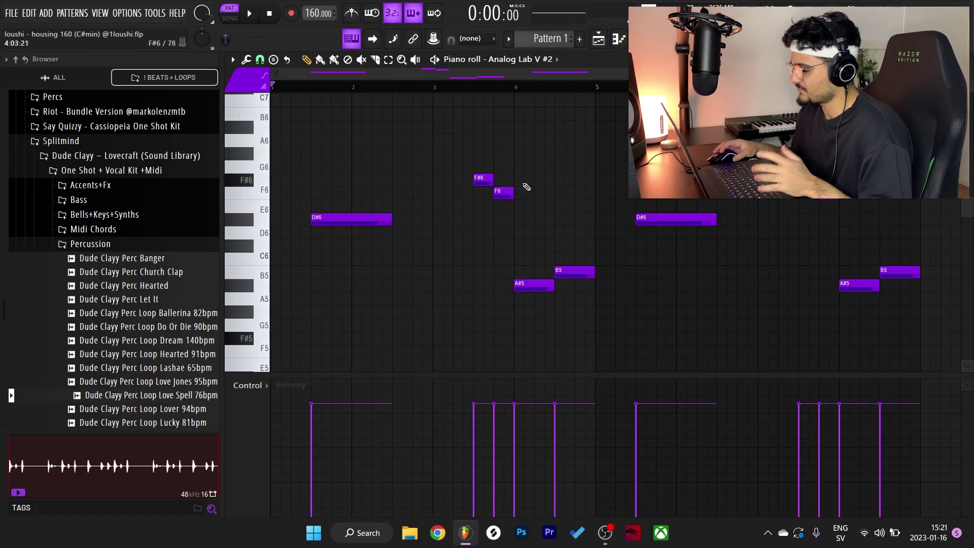
# Step: Examine the Fruity Parametric EQ 2 curve on Insert 4 and return to the playlist in song mode
pyautogui.press('F9')
pyautogui.click(882, 97)
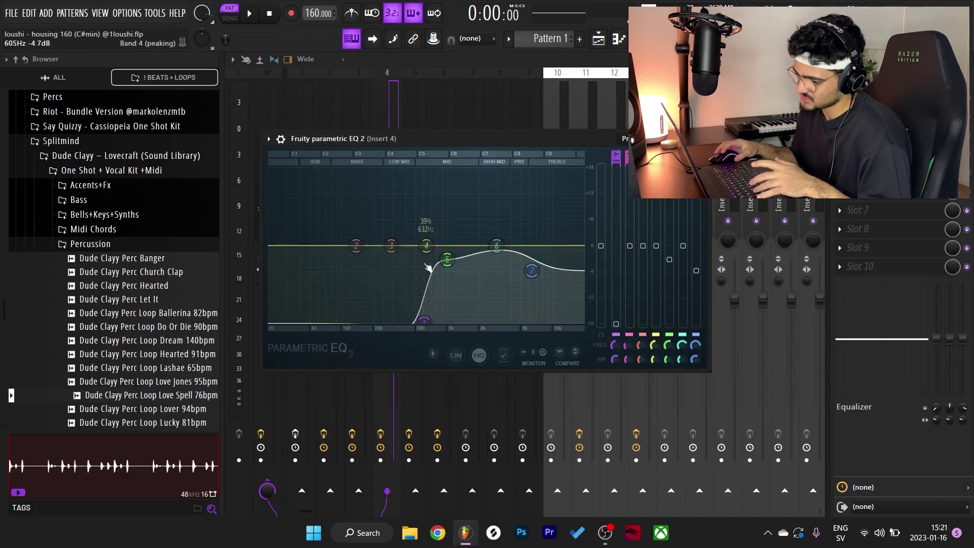
pyautogui.press('F5')
pyautogui.press('l')
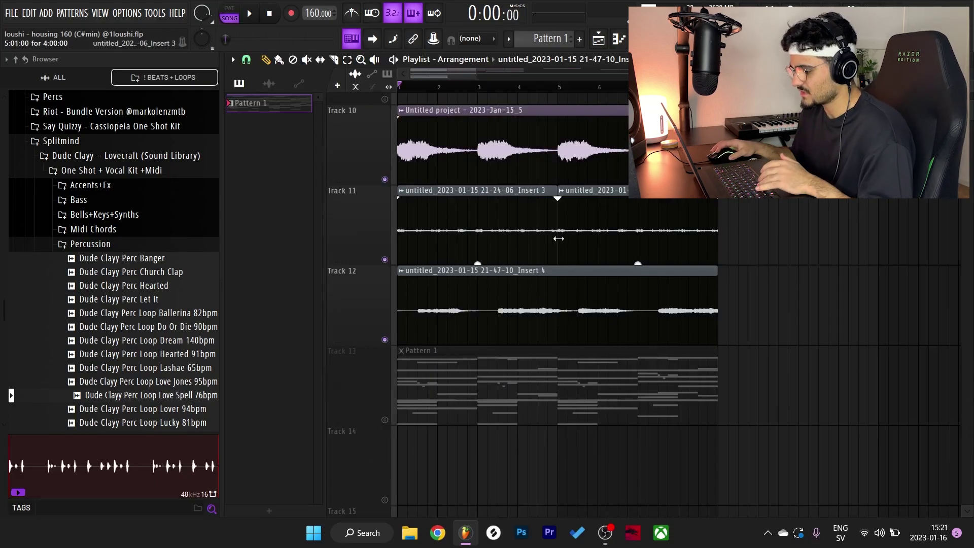
# Step: Play the song twice from the start to hear the Insert 4 recording on Track 12 with the other layers
pyautogui.press('space')
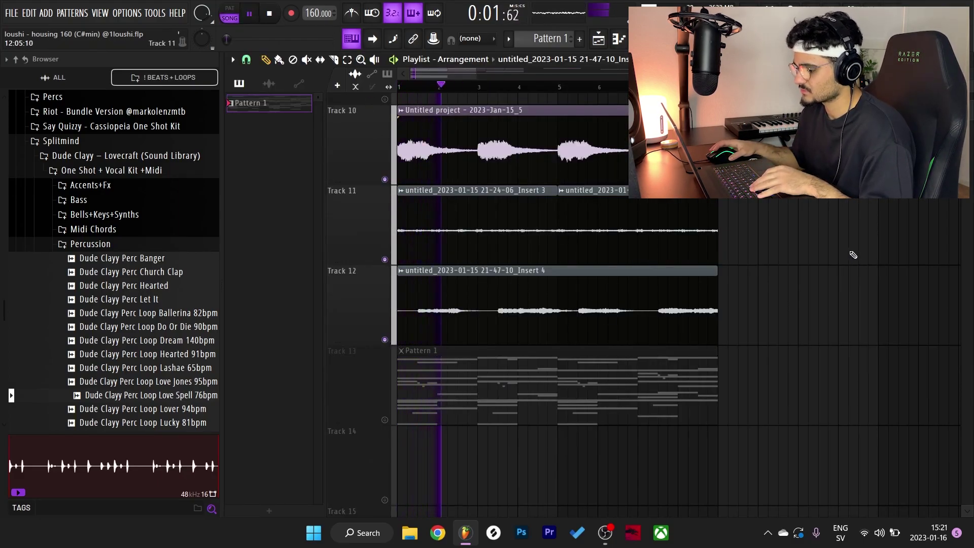
pyautogui.press('space')
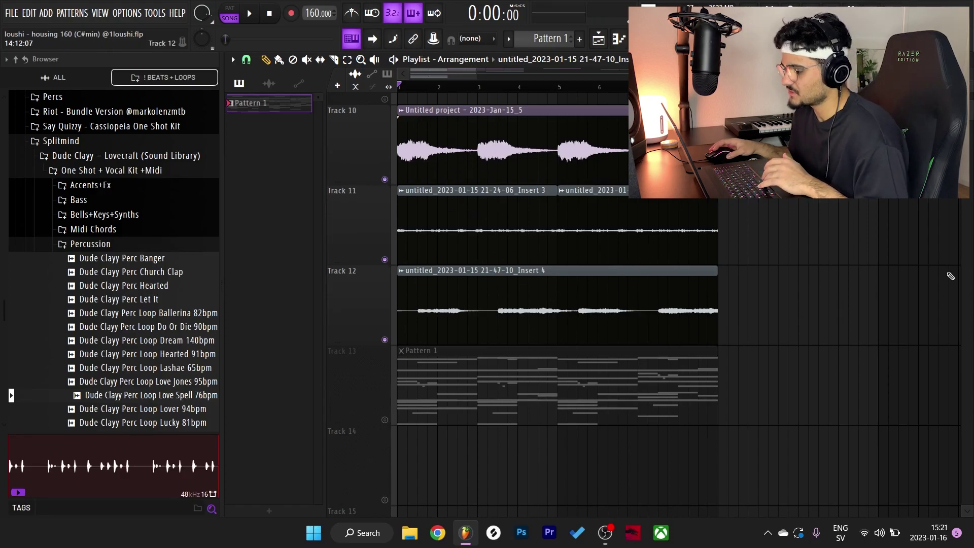
pyautogui.press('space')
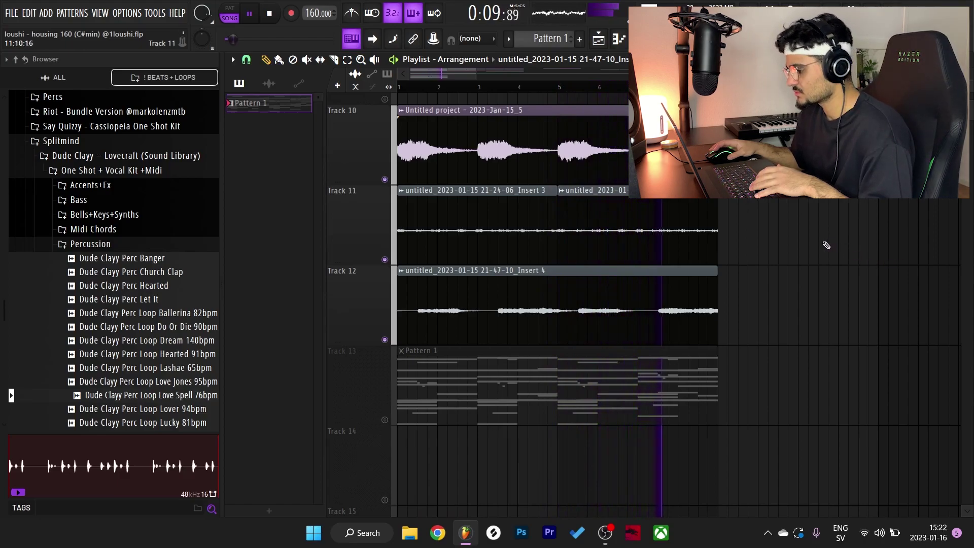
pyautogui.press('space')
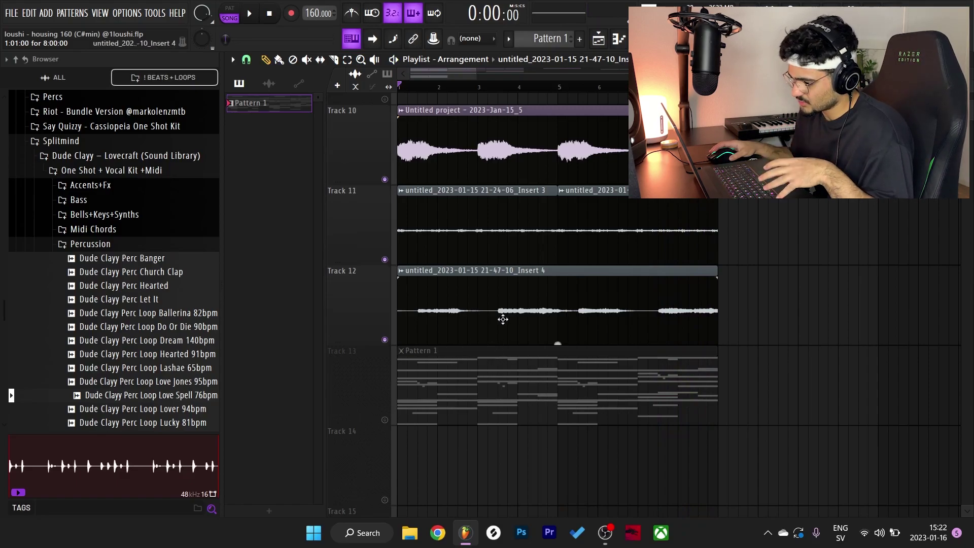
# Step: Delete the Pattern 1 clip from Track 13 and unmute that track
pyautogui.scroll(-1, 558, 343)
pyautogui.scroll(-1, 491, 366)
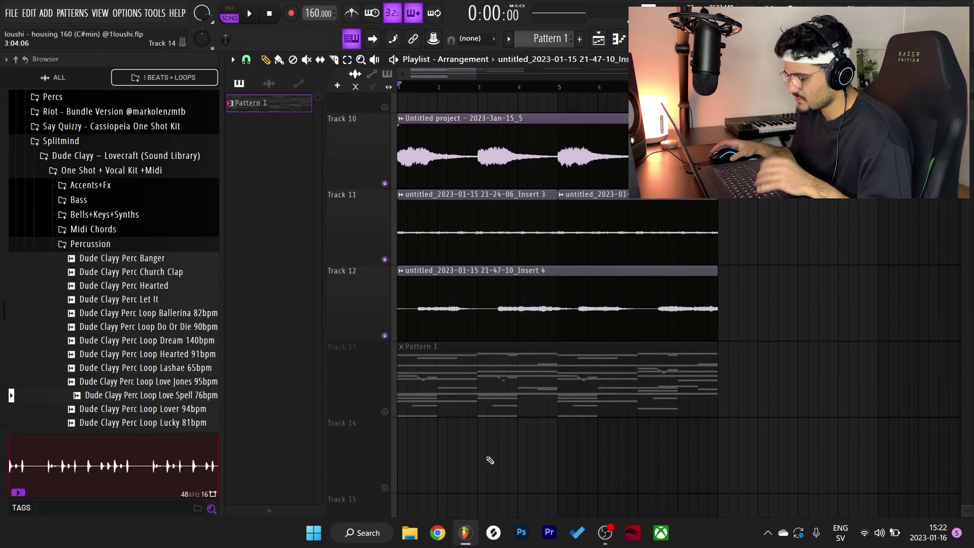
pyautogui.rightClick(464, 389)
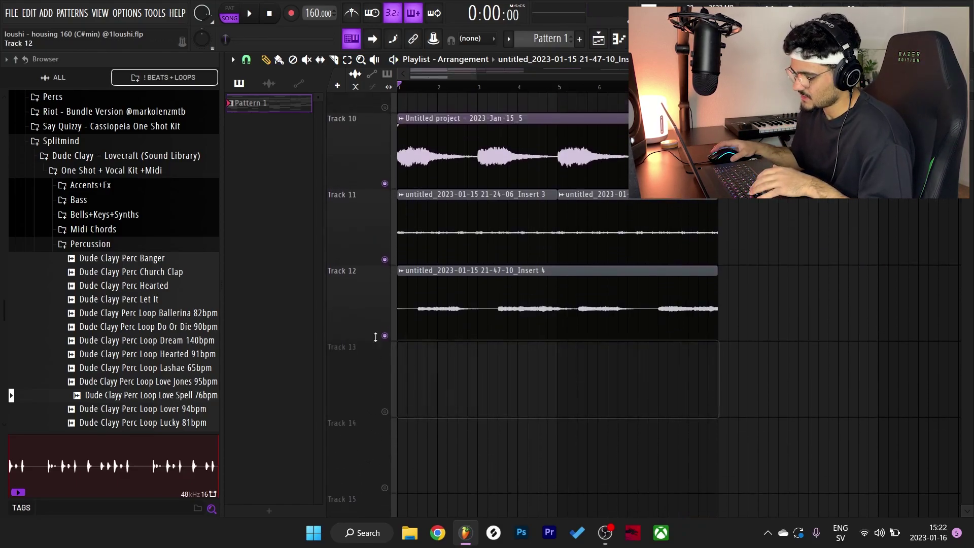
pyautogui.click(385, 412)
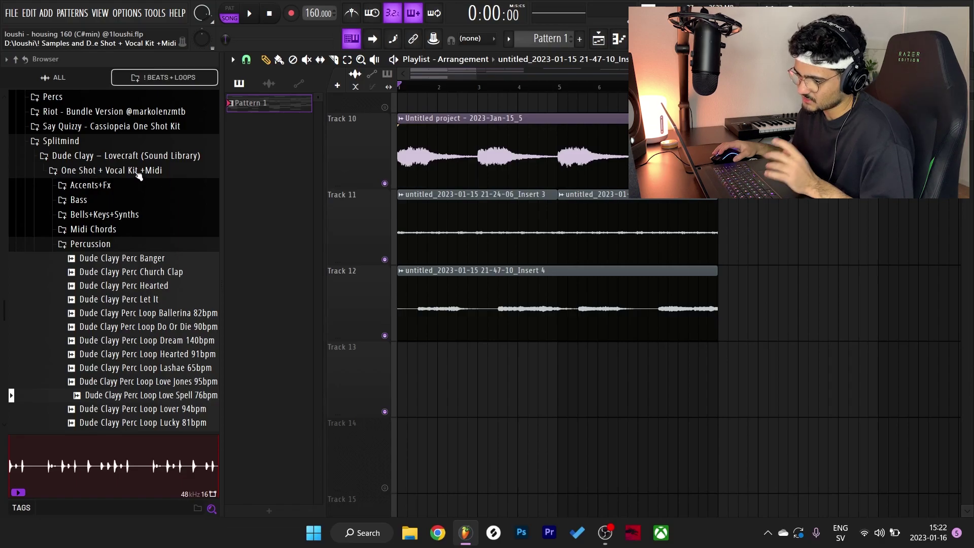
# Step: Preview Dude Clayy Perc Loop Love Spell 76bpm from the Percussion folder and place it at the start of Track 13
pyautogui.scroll(-3, 117, 254)
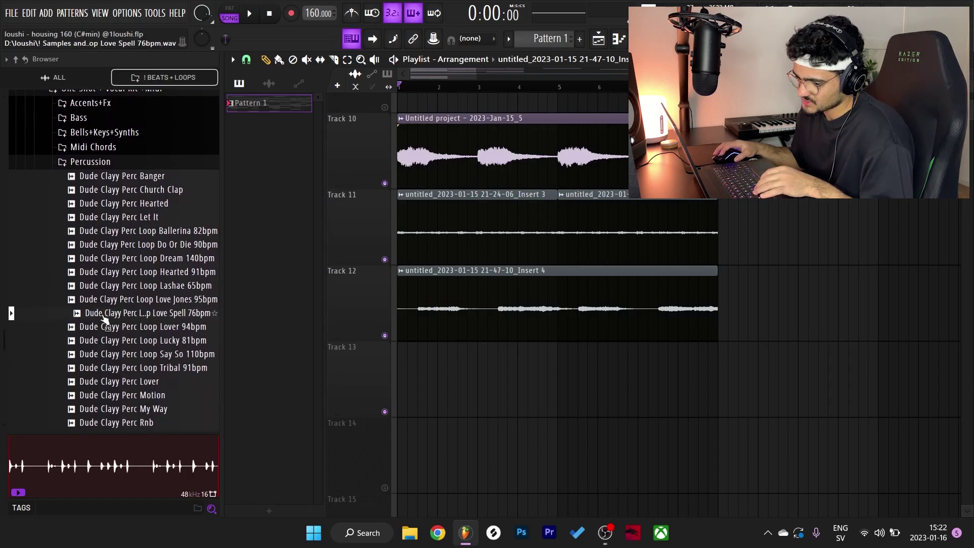
pyautogui.click(100, 314)
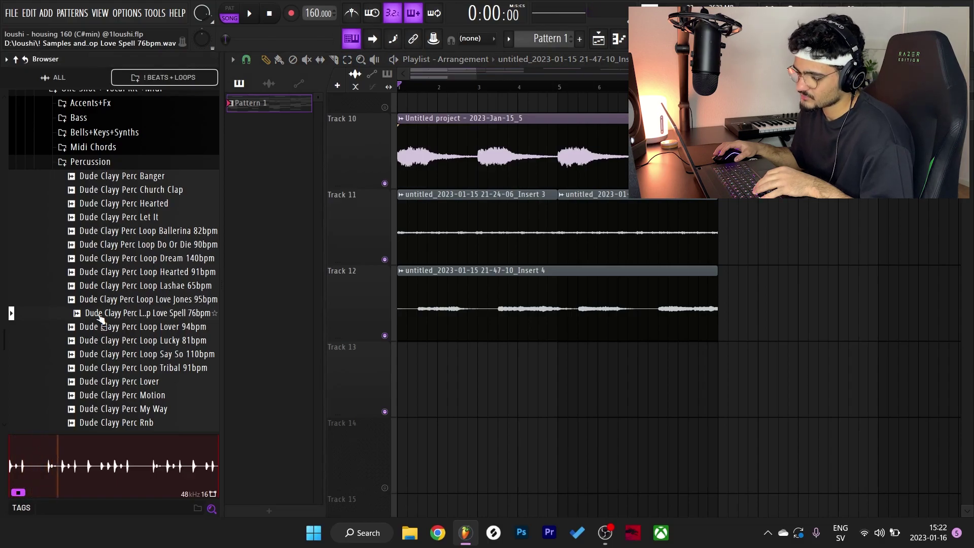
pyautogui.moveTo(100, 316); pyautogui.dragTo(516, 381)
# Step: Examine the percussion loop's channel settings and its Insert 13 EQ curve, and play the song from the start with the loop
pyautogui.doubleClick(516, 375)
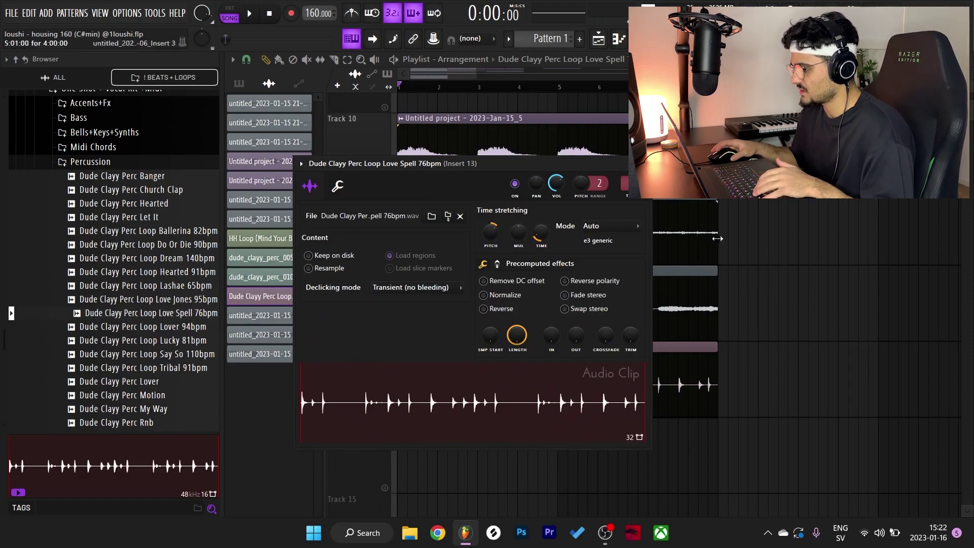
pyautogui.press('F9')
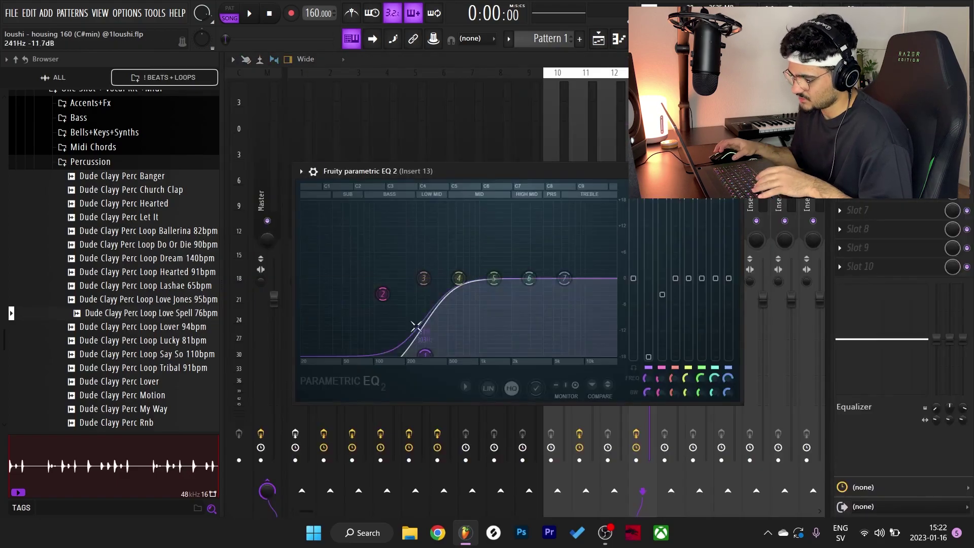
pyautogui.press('F5')
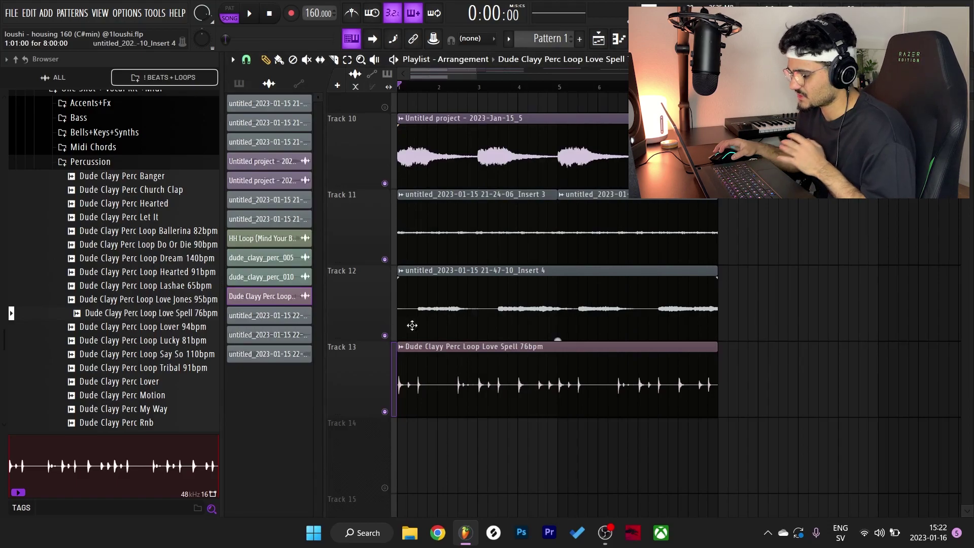
pyautogui.press('space')
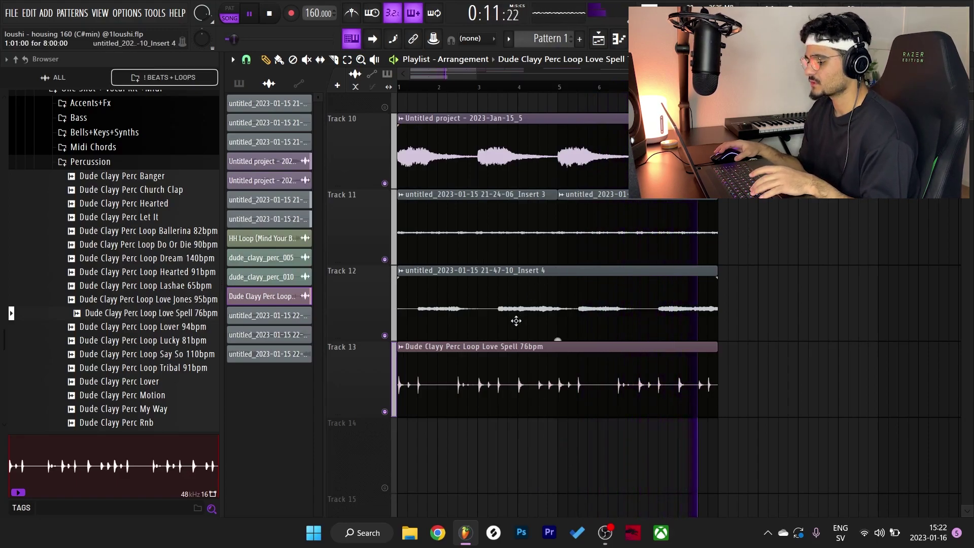
pyautogui.press('space')
# Step: Duplicate all clips of the first eight bars to bar 9 and delete the Insert 4 recording's copy from Track 12
pyautogui.scroll(-3, 649, 287)
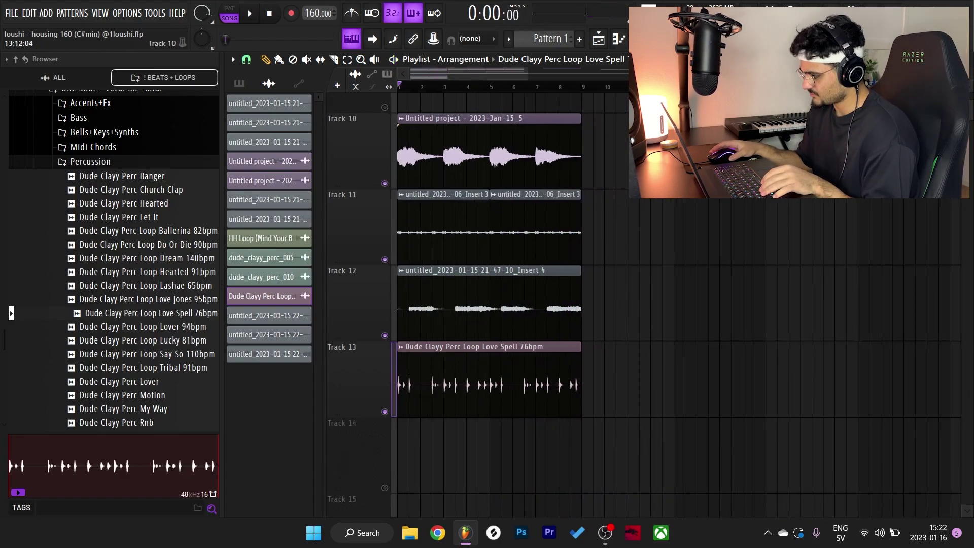
pyautogui.hotkey('ctrl', 'a')
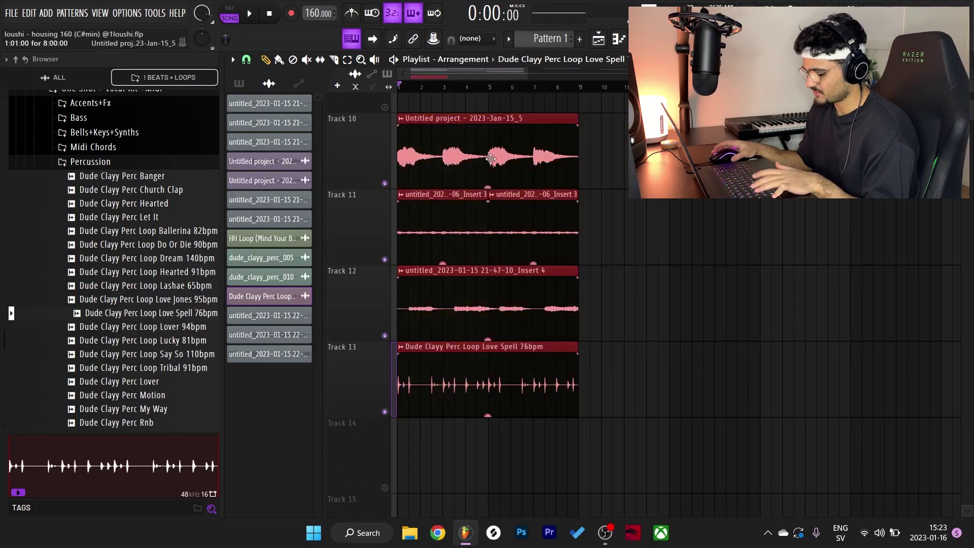
pyautogui.hotkey('ctrl', 'b')
pyautogui.rightClick(668, 303)
# Step: Play the duplicated section from bar 9 with the clips deselected
pyautogui.click(583, 102)
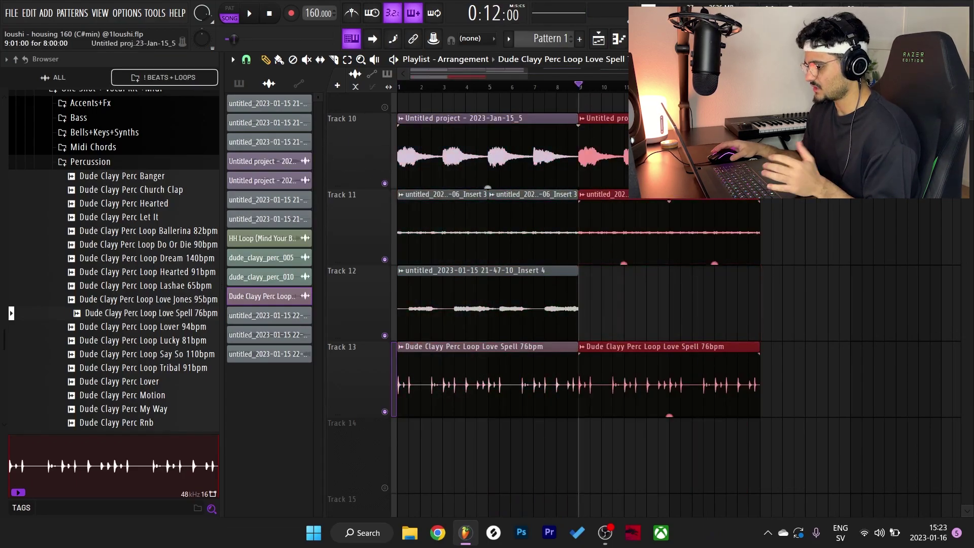
pyautogui.press('space')
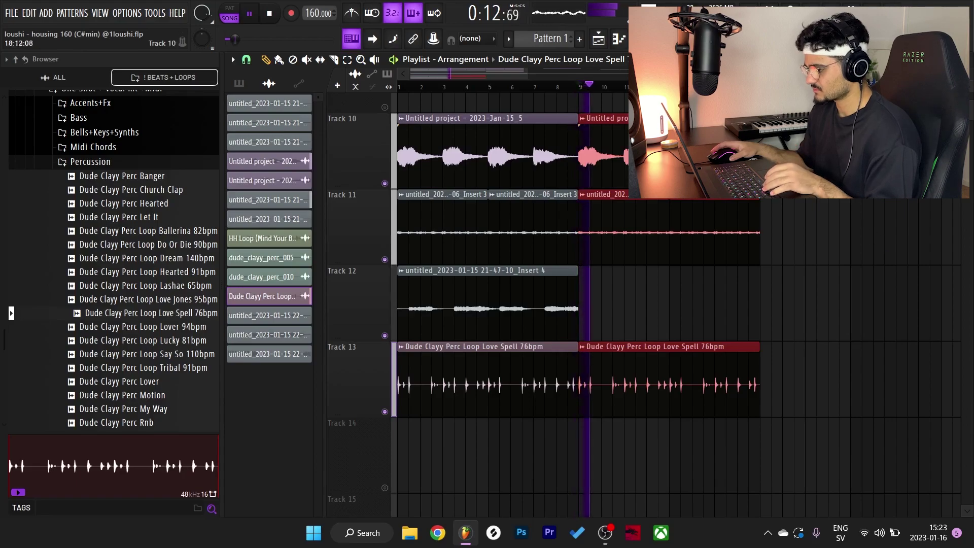
pyautogui.scroll(-1, 884, 245)
pyautogui.hotkey('ctrl', 'd')
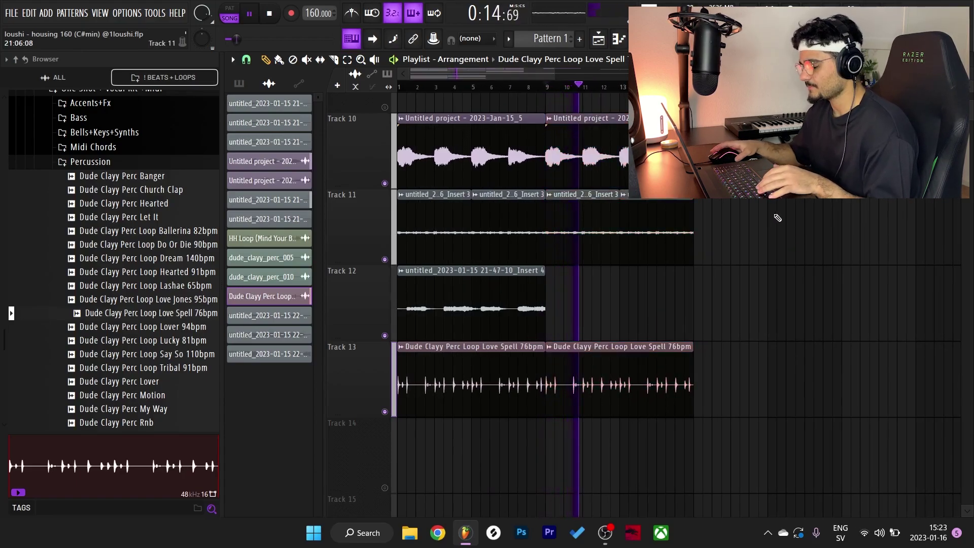
pyautogui.moveTo(554, 72); pyautogui.dragTo(619, 73)
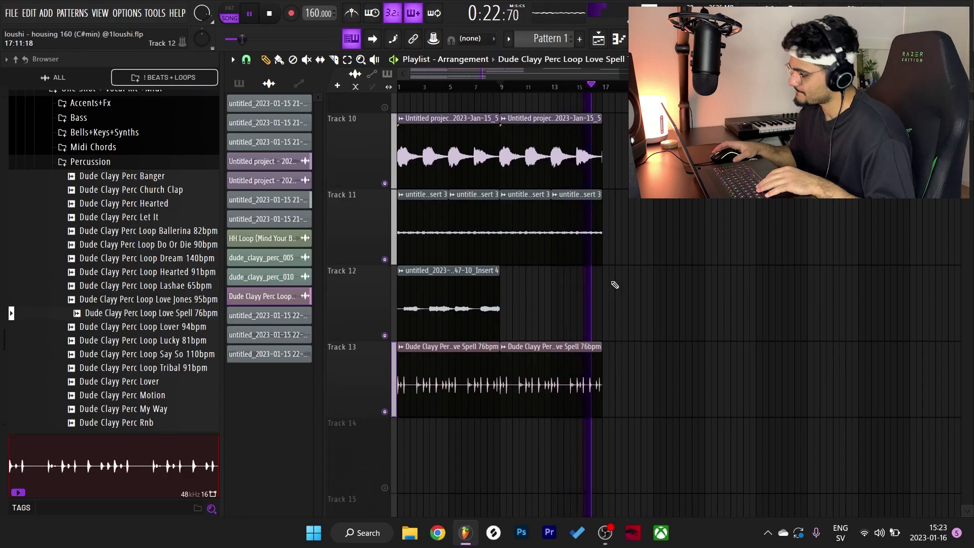
pyautogui.press('space')
# Step: Duplicate the clips of bars 9 to 16 to bar 17 and make the Track 10 copy unique
pyautogui.moveTo(662, 412); pyautogui.dragTo(503, 114)
pyautogui.hotkey('ctrl', 'b')
pyautogui.click(620, 142)
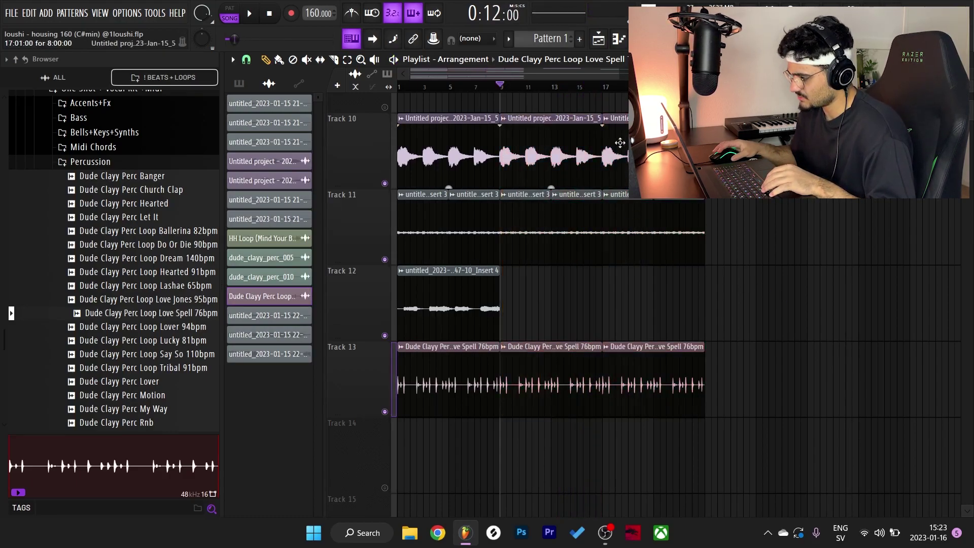
pyautogui.click(605, 119)
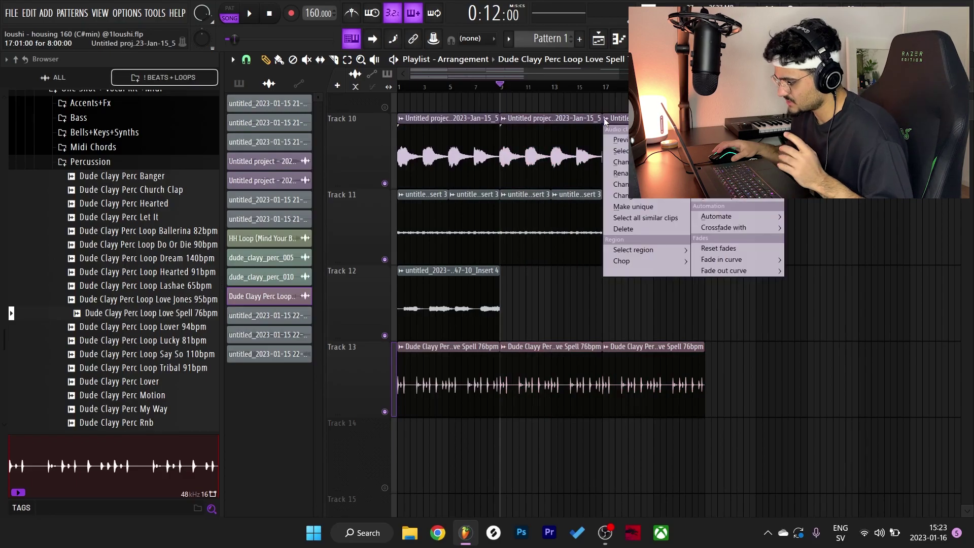
pyautogui.click(643, 205)
# Step: Reverse the unique audio clip at bar 17 on Track 10 in its channel settings
pyautogui.scroll(1, 643, 207)
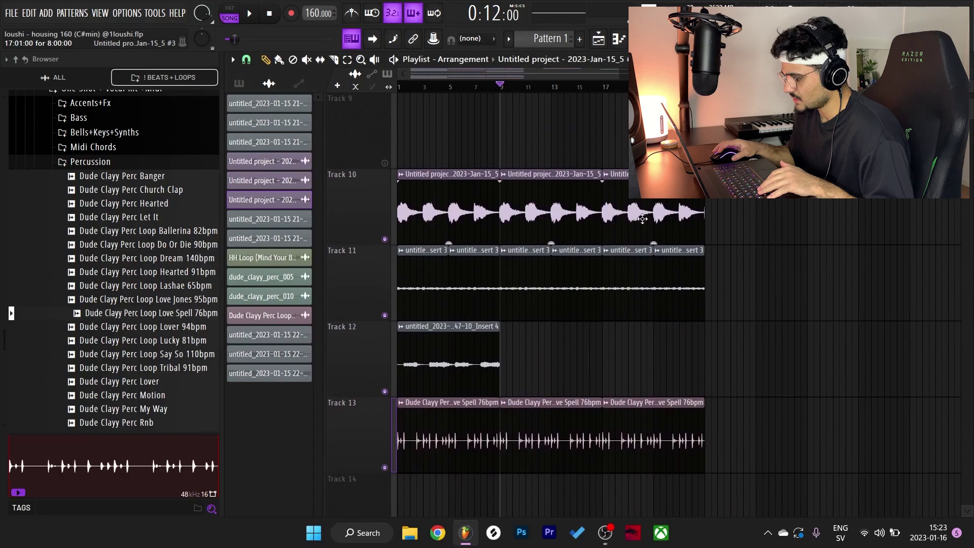
pyautogui.doubleClick(643, 216)
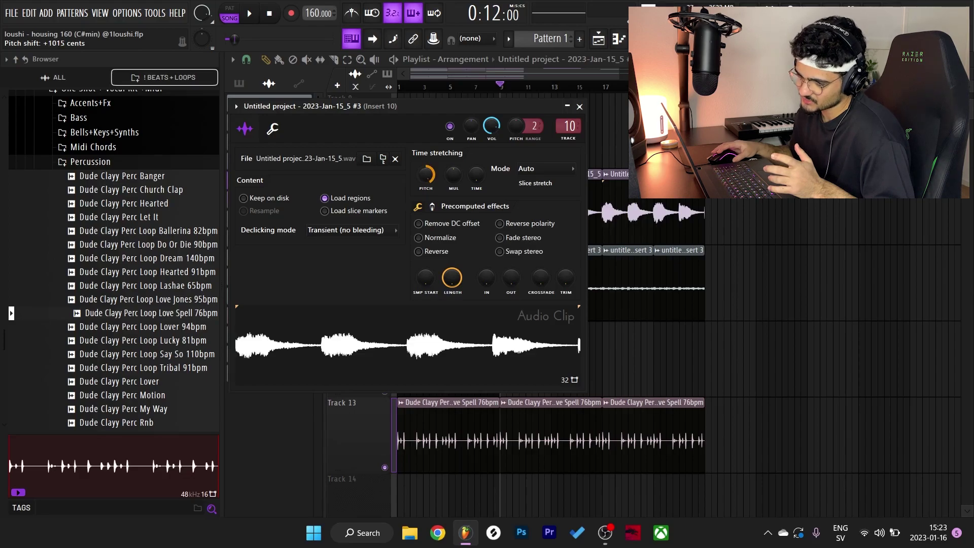
pyautogui.moveTo(427, 175); pyautogui.dragTo(427, 172)
pyautogui.rightClick(745, 232)
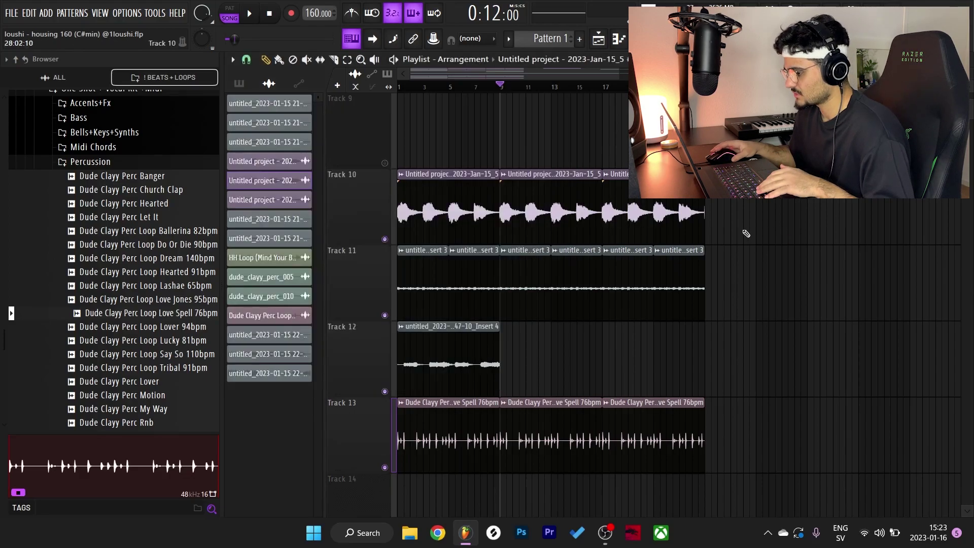
pyautogui.doubleClick(627, 229)
pyautogui.click(442, 252)
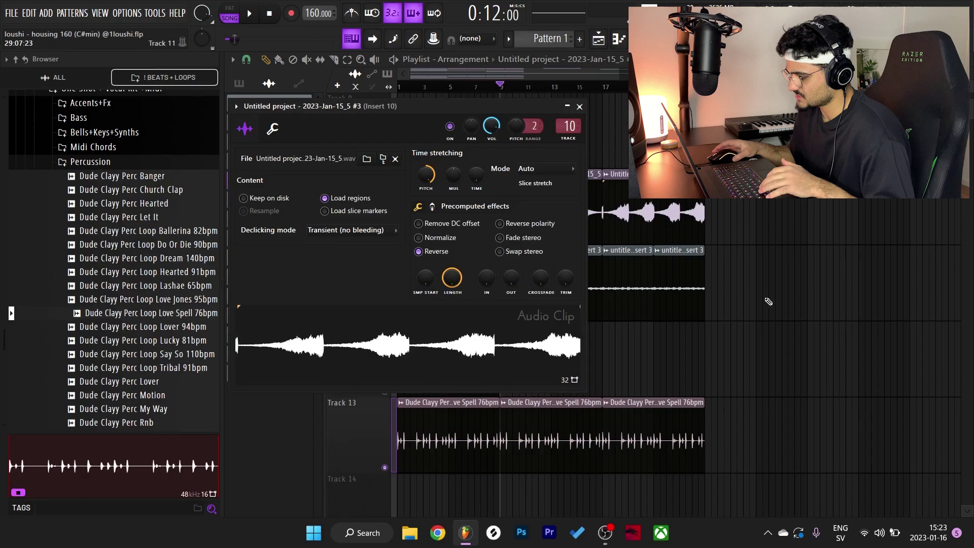
pyautogui.click(671, 211)
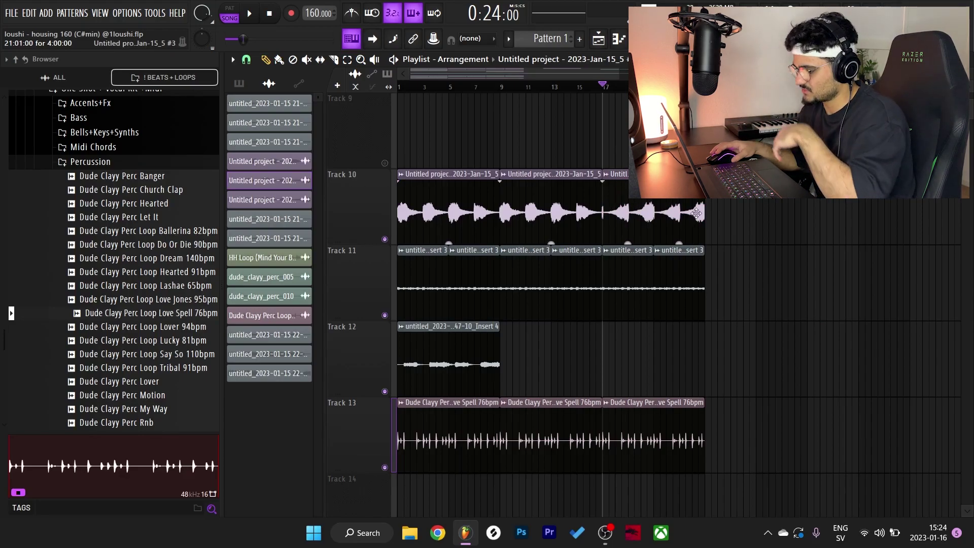
# Step: Play the song from bar 17 to hear the reversed clip with the percussion loop
pyautogui.press('space')
pyautogui.scroll(-1, 796, 382)
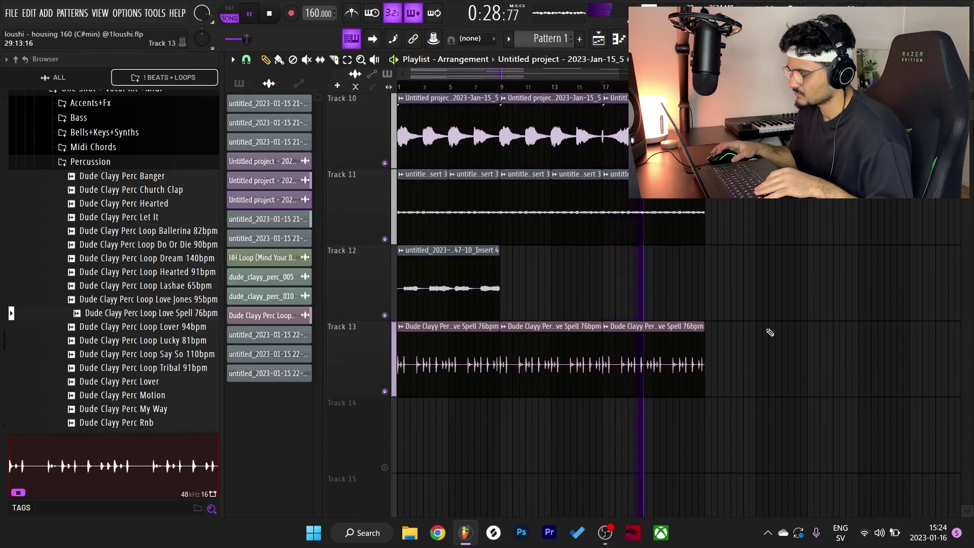
pyautogui.press('space')
pyautogui.scroll(1, 744, 376)
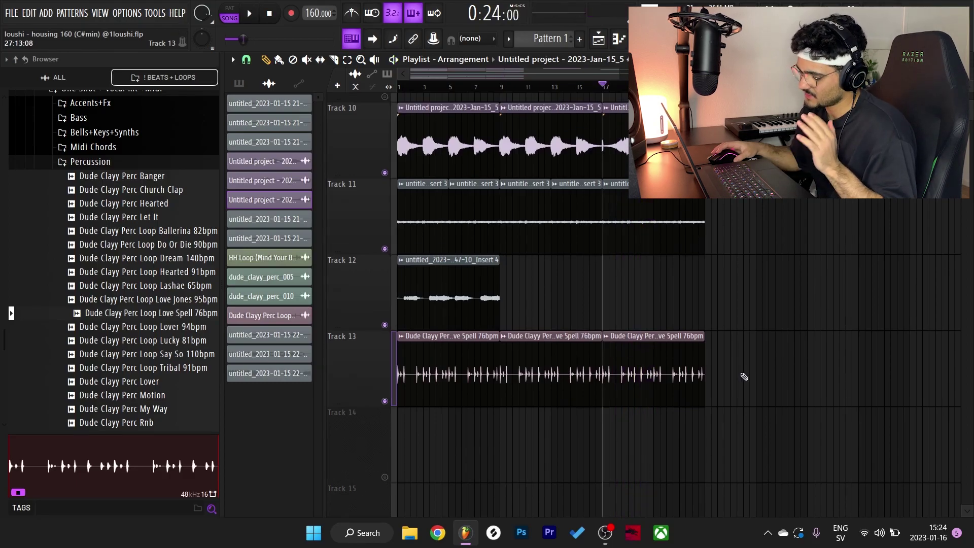
# Step: Place a Pattern 1 clip at bar 17 on Track 14 and unmute that track
pyautogui.click(387, 73)
pyautogui.click(602, 423)
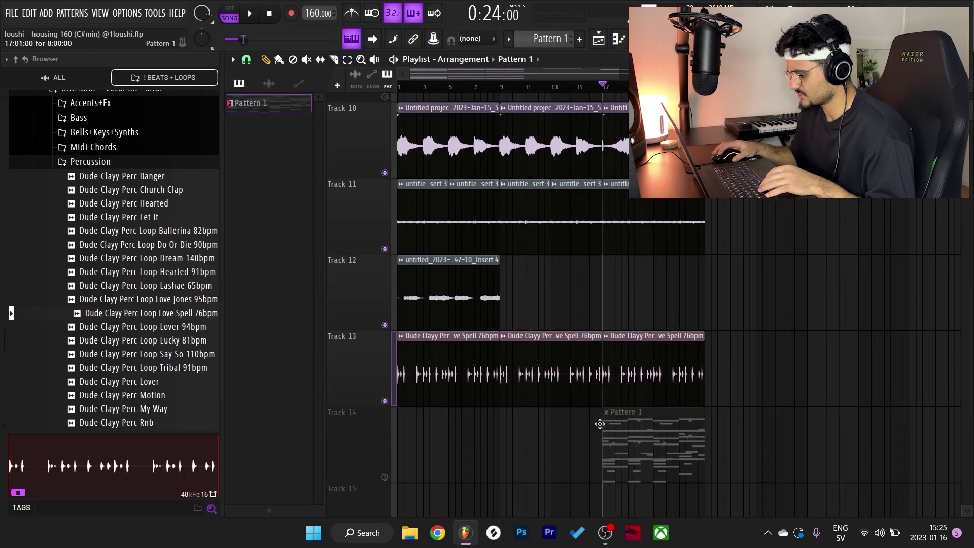
pyautogui.scroll(-2, 649, 411)
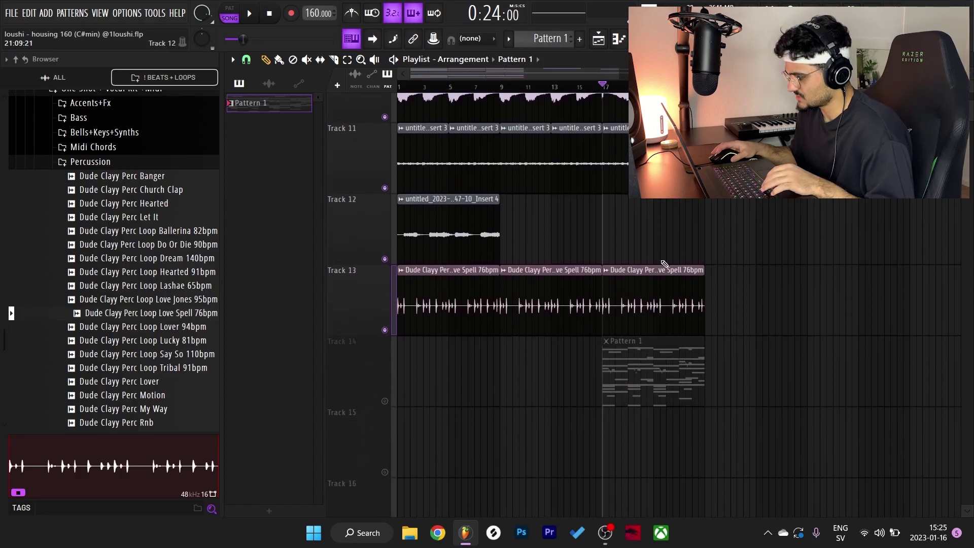
pyautogui.scroll(1, 665, 264)
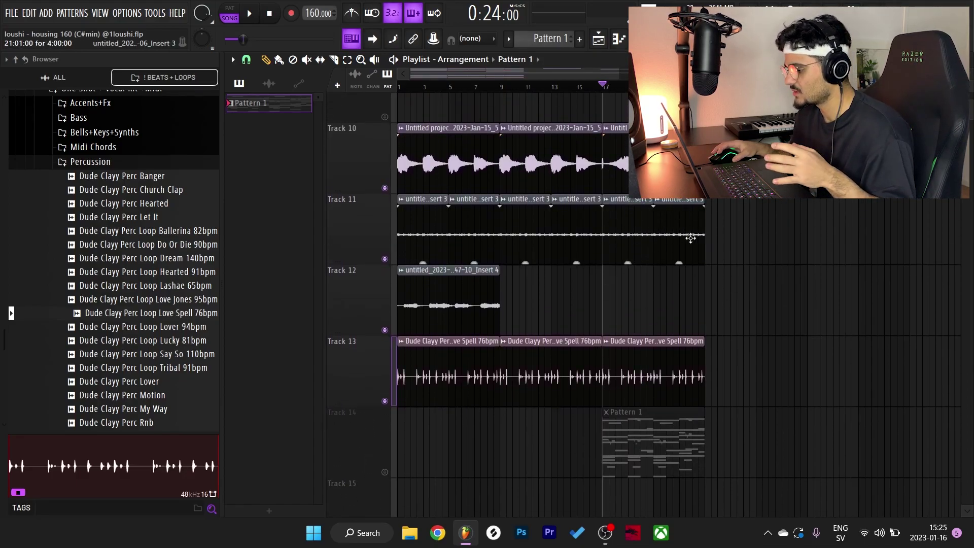
pyautogui.scroll(-1, 615, 328)
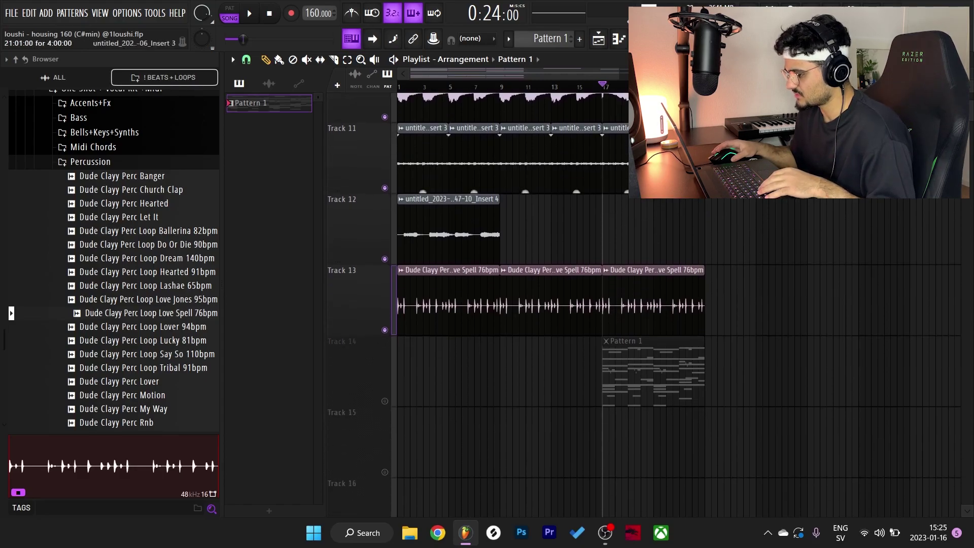
pyautogui.click(384, 402)
# Step: Show the Kontakt 7 #2 instrument with the 40 Soft Keys patch and examine its chord notes in the piano roll
pyautogui.doubleClick(676, 370)
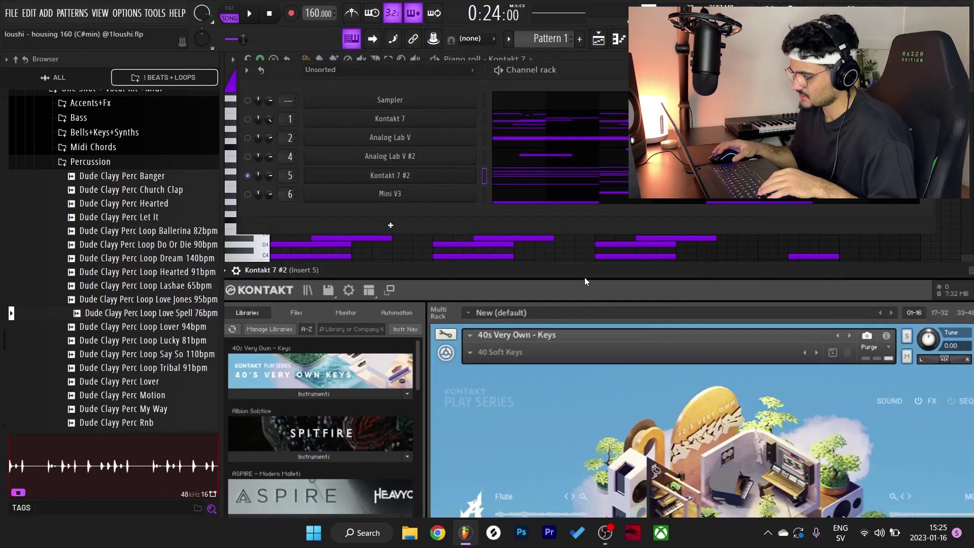
pyautogui.moveTo(584, 277); pyautogui.dragTo(547, 108)
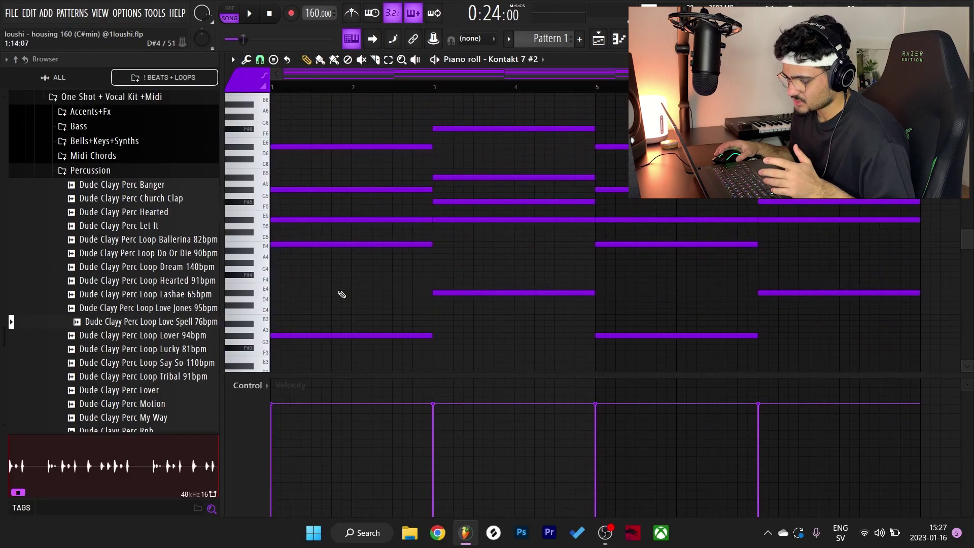
pyautogui.scroll(3, 262, 346)
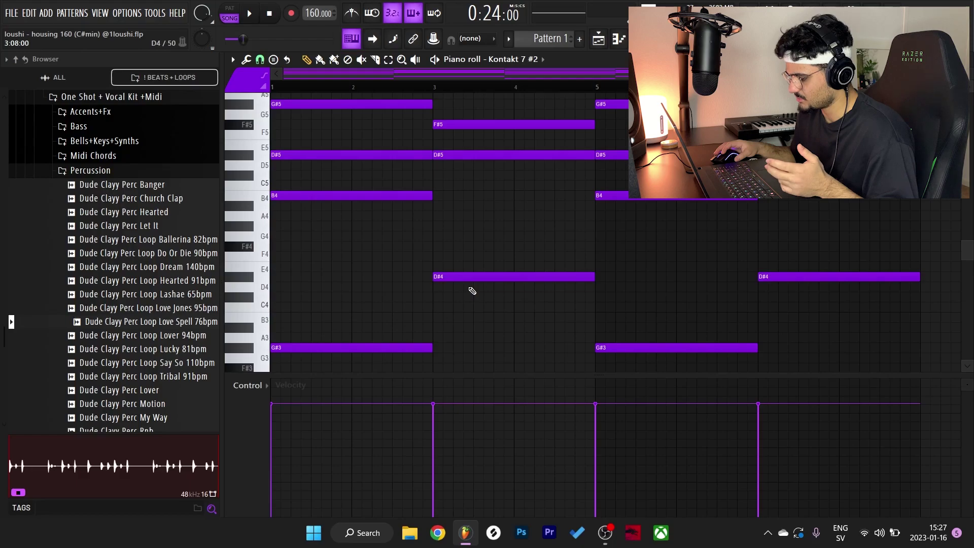
pyautogui.scroll(-2, 470, 258)
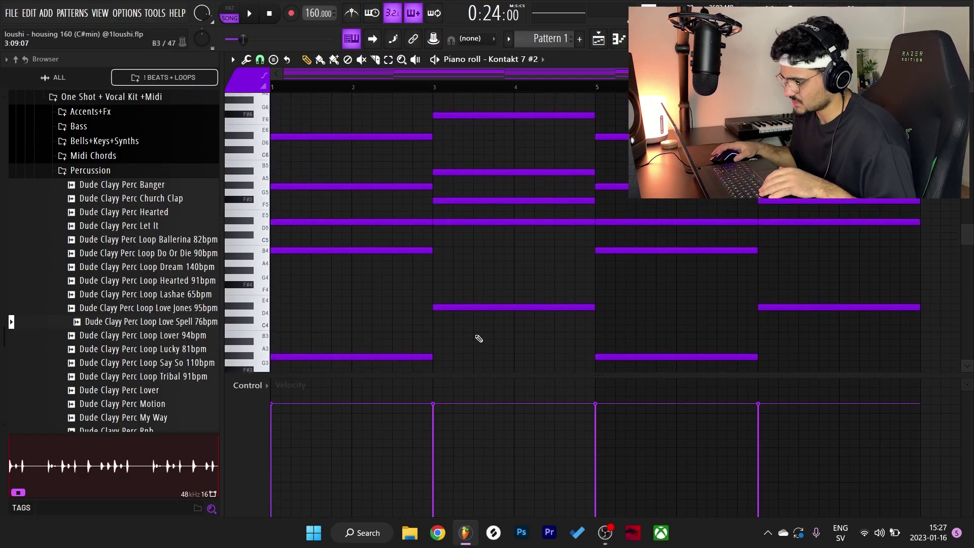
pyautogui.scroll(1, 519, 207)
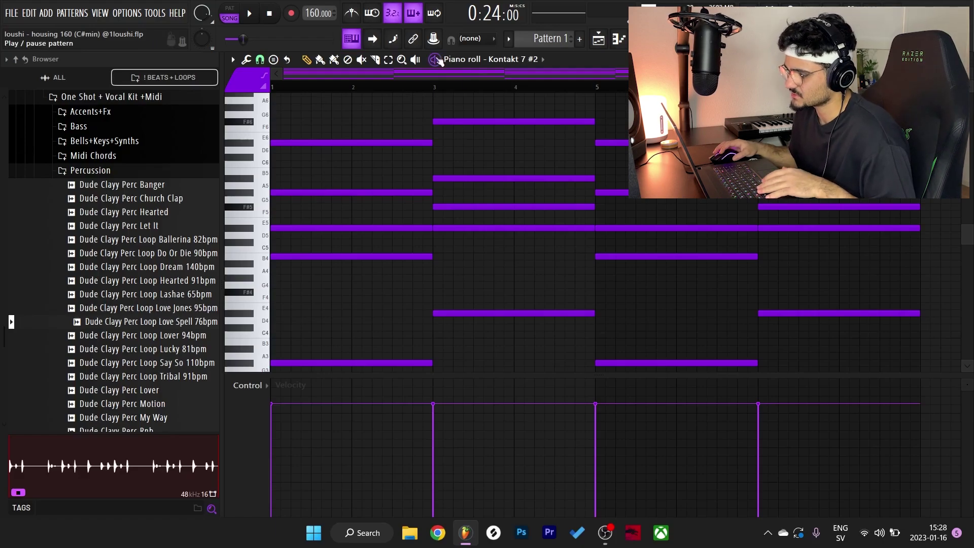
# Step: Play the Kontakt 7 #2 chords on their own in pattern mode
pyautogui.press('space')
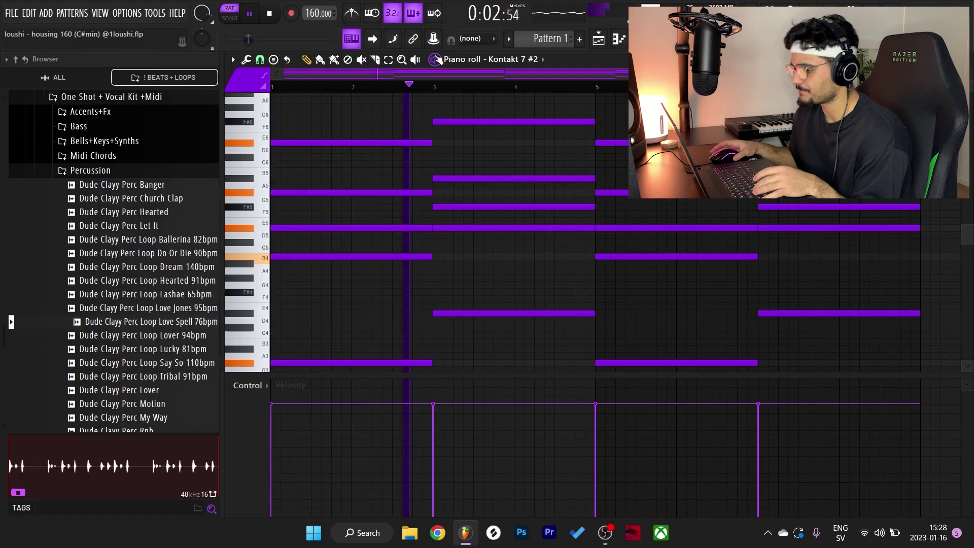
pyautogui.scroll(-1, 609, 168)
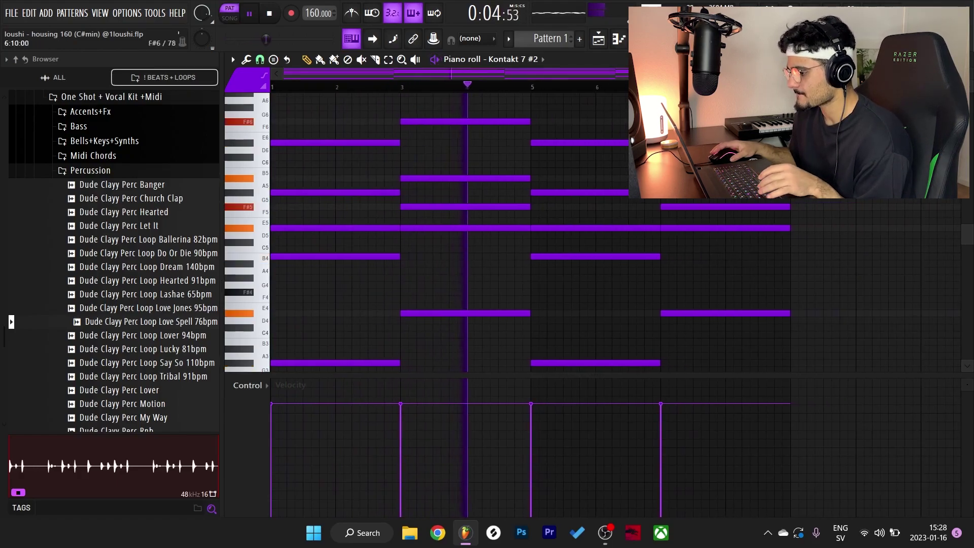
pyautogui.scroll(-1, 623, 166)
pyautogui.press('space')
# Step: Examine the Delay TAPE-201 and Fruity Parametric EQ 2 settings on Insert 5 in the mixer
pyautogui.press('F9')
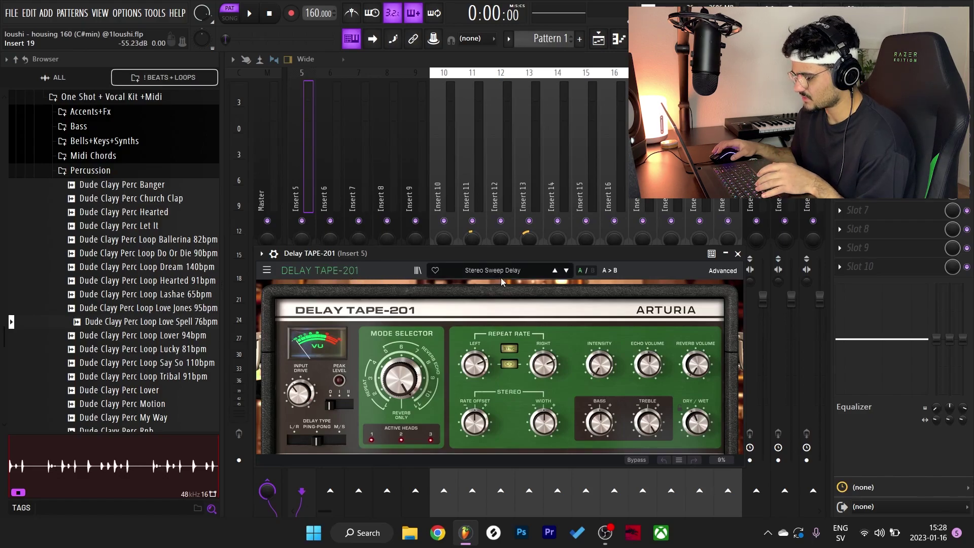
pyautogui.click(888, 98)
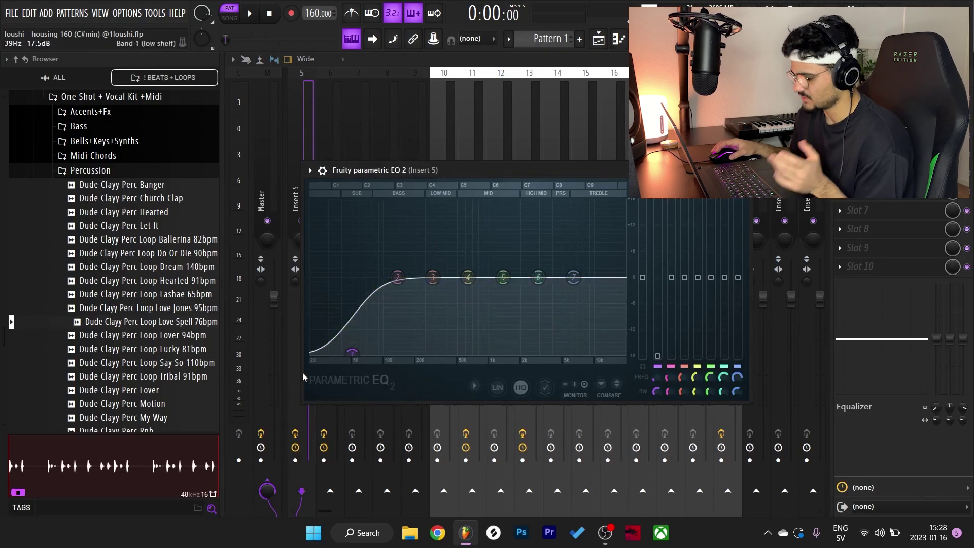
pyautogui.click(740, 170)
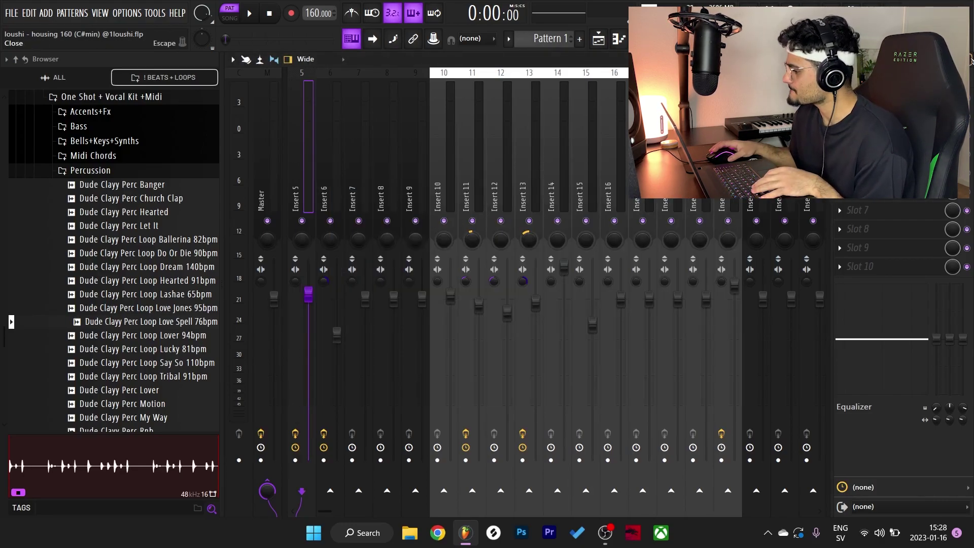
# Step: Return to the playlist and play the layered arrangement in song mode from bar 17
pyautogui.click(971, 60)
pyautogui.click(738, 253)
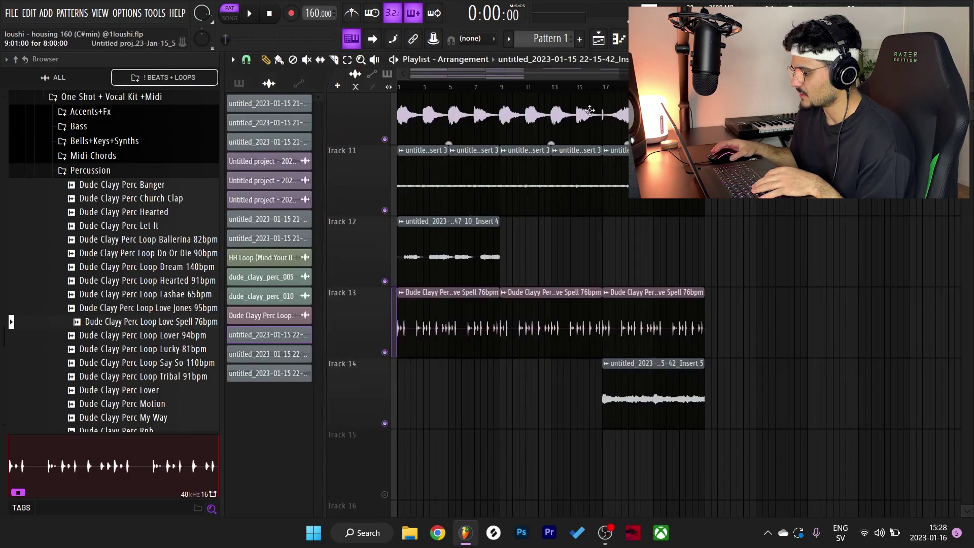
pyautogui.click(604, 86)
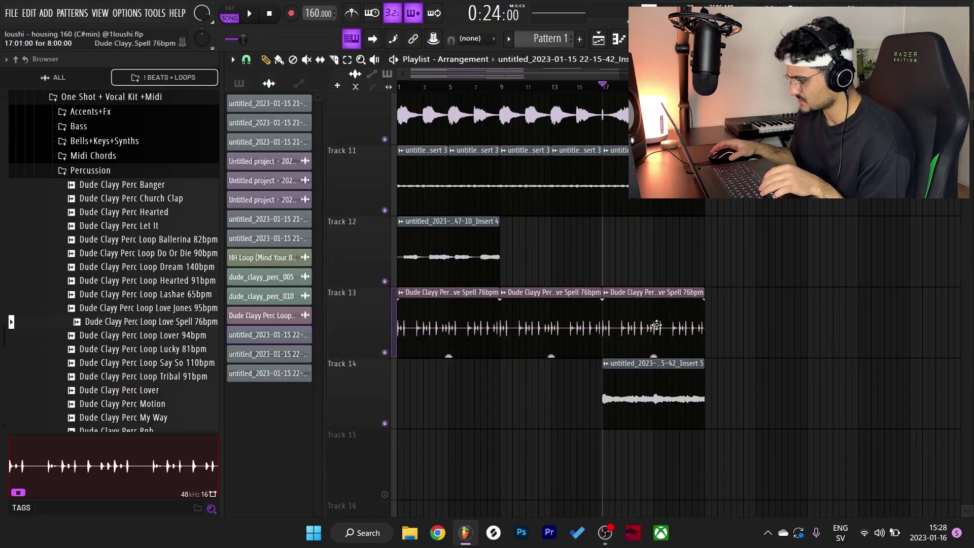
pyautogui.scroll(-1, 653, 255)
pyautogui.press('space')
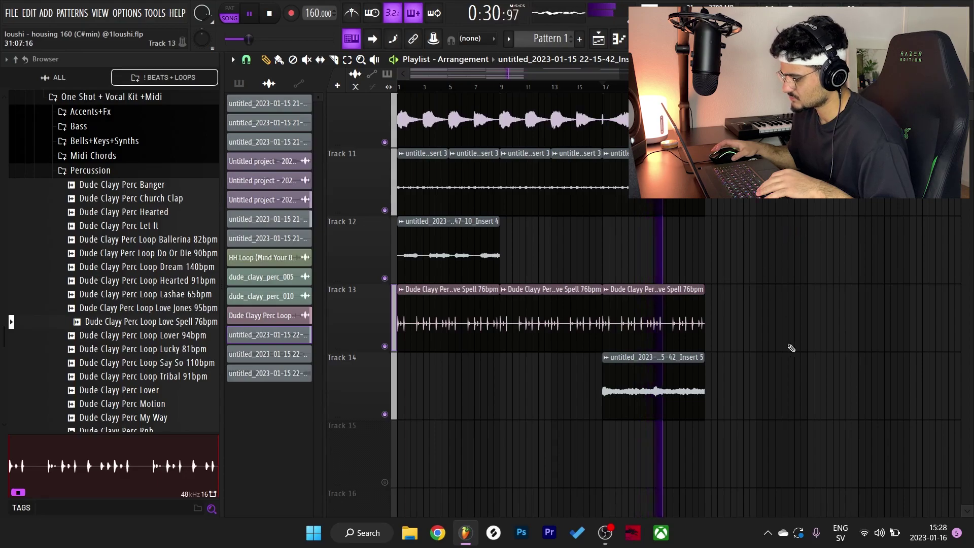
# Step: Select the separated layer clips from bar 29 onward on Tracks 10 to 14, above the master recording on Track 16
pyautogui.scroll(-1, 791, 348)
pyautogui.scroll(-1, 758, 340)
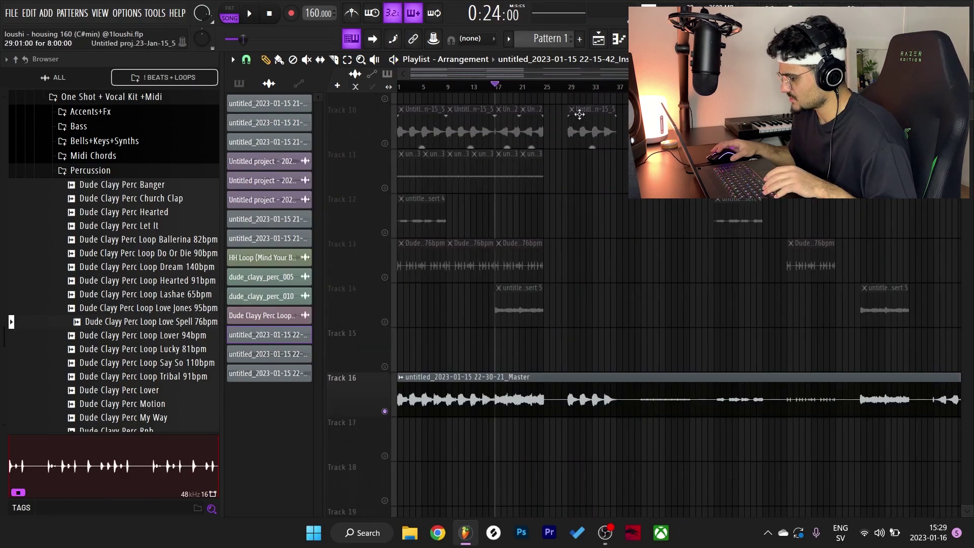
pyautogui.moveTo(577, 114); pyautogui.dragTo(931, 327)
pyautogui.keyDown('ctrl'); pyautogui.click(481, 377); pyautogui.keyUp('ctrl')
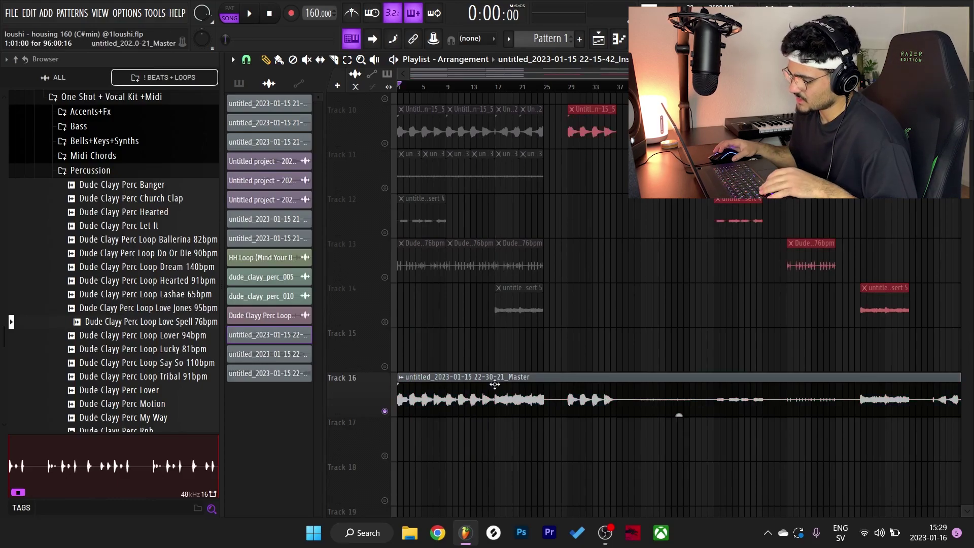
# Step: Open the Track 16 master recording's clip settings and examine the SoundShifter transposition on its mixer track, Insert 20
pyautogui.doubleClick(494, 384)
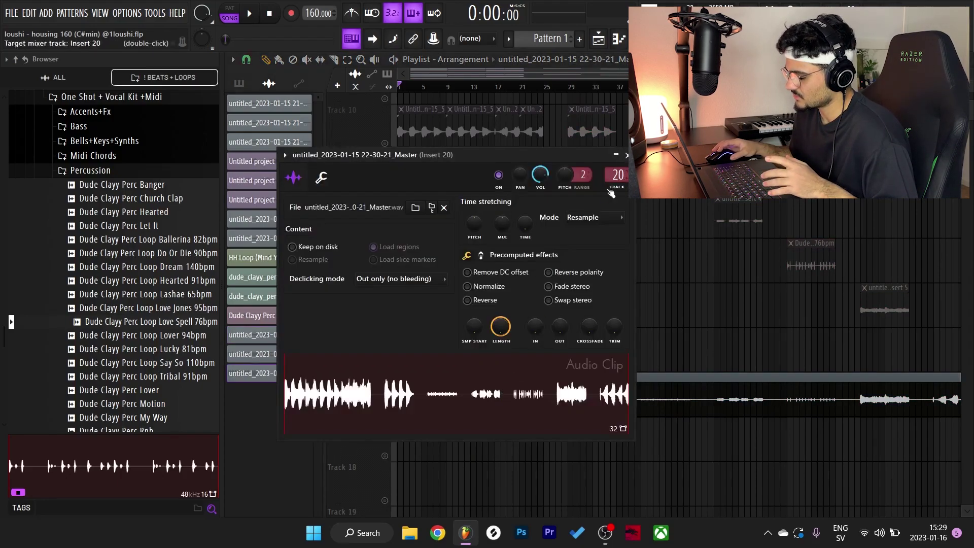
pyautogui.press('F9')
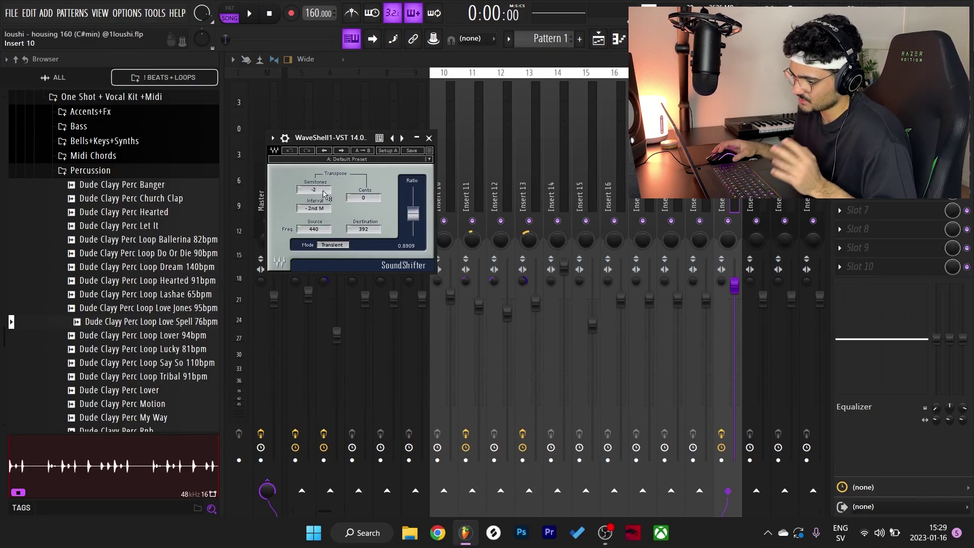
# Step: Return to the playlist and play the pitch-shifted master recording on Track 16 from the start
pyautogui.press('F5')
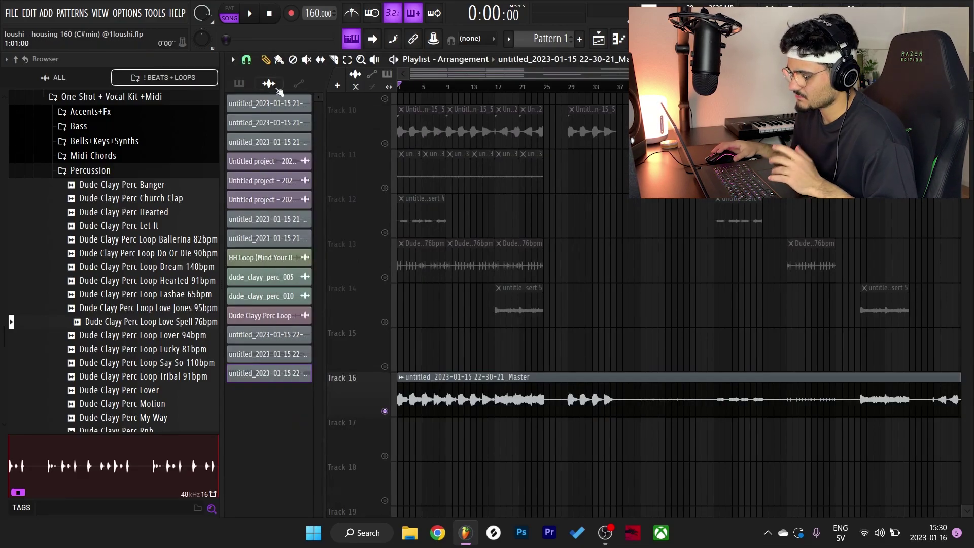
pyautogui.press('space')
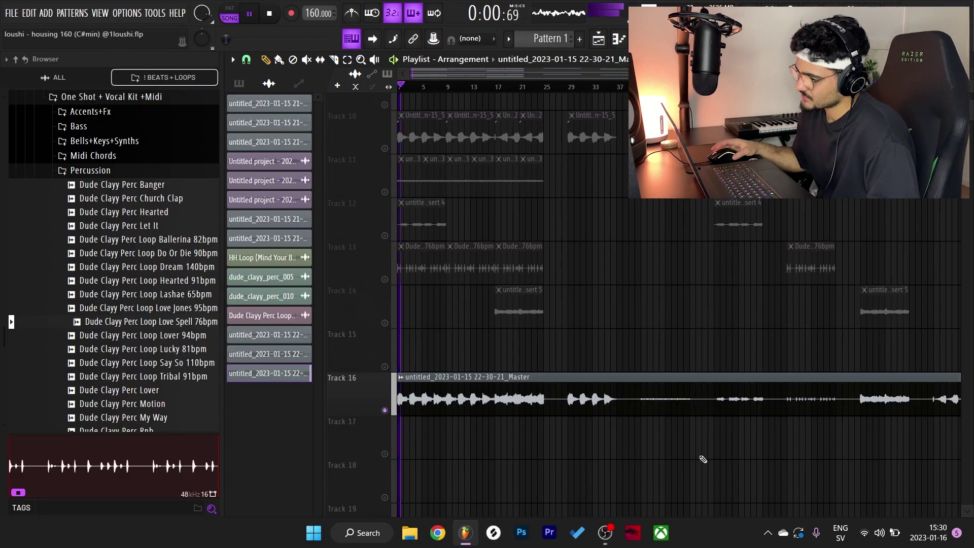